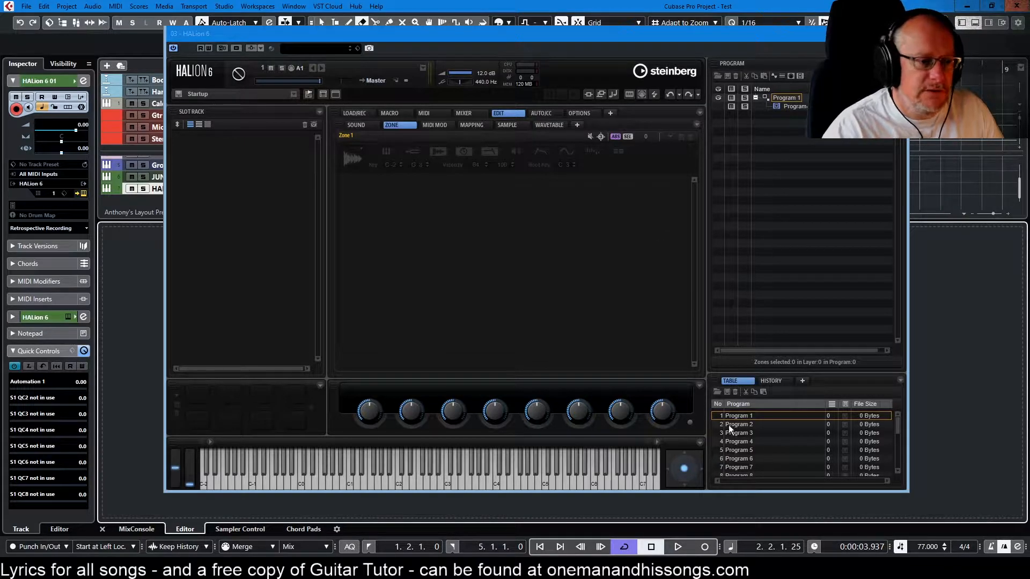
# Load Program 1 into the first slot and add a layer containing a sample zone
pyautogui.moveTo(742, 417); pyautogui.dragTo(246, 165)
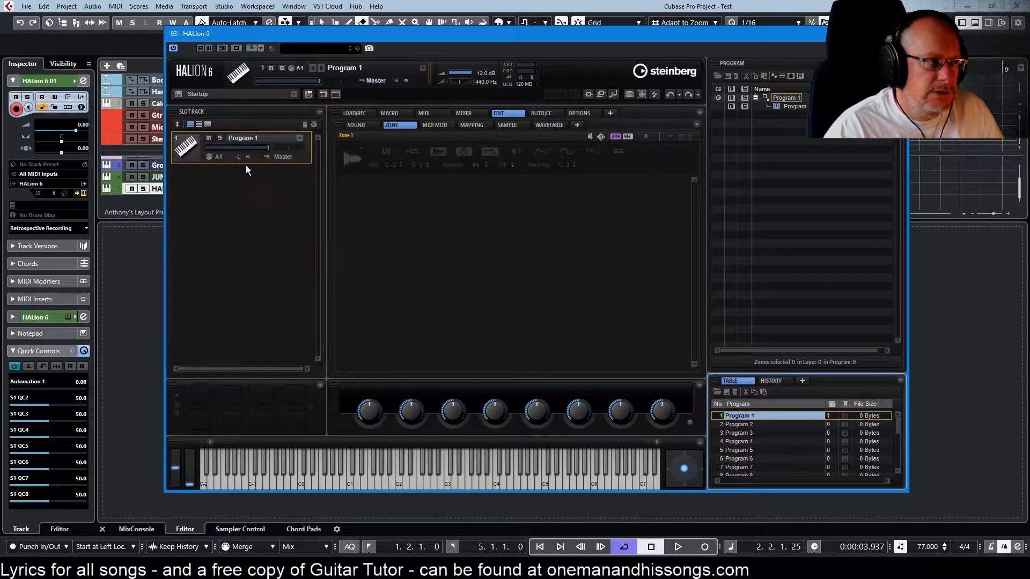
pyautogui.click(784, 74)
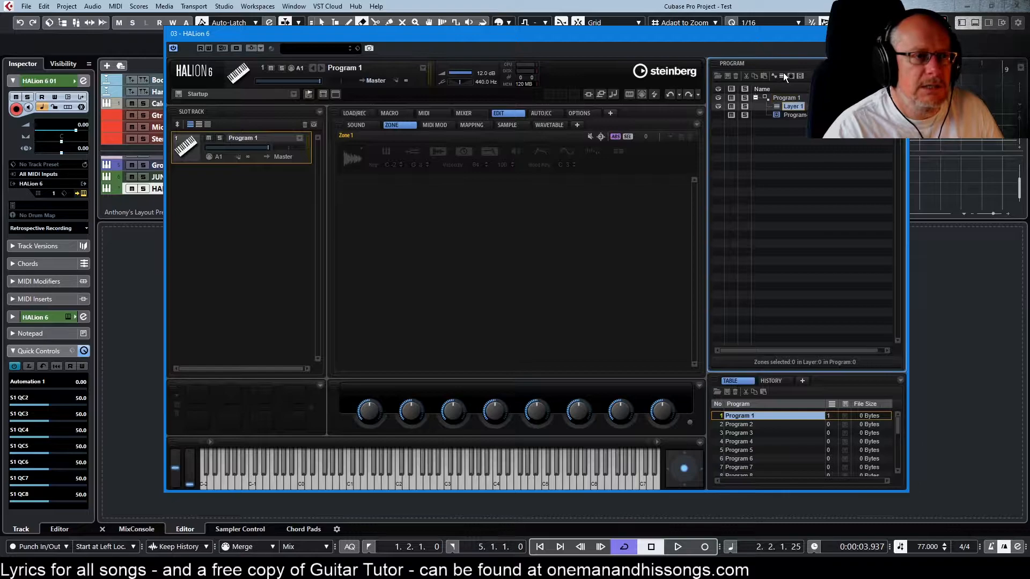
pyautogui.click(773, 75)
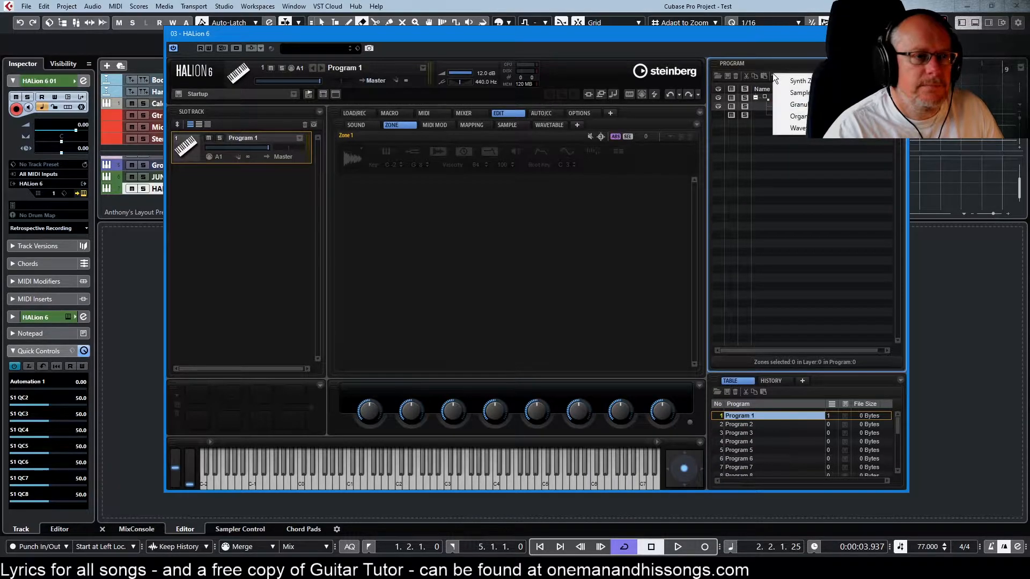
pyautogui.click(796, 92)
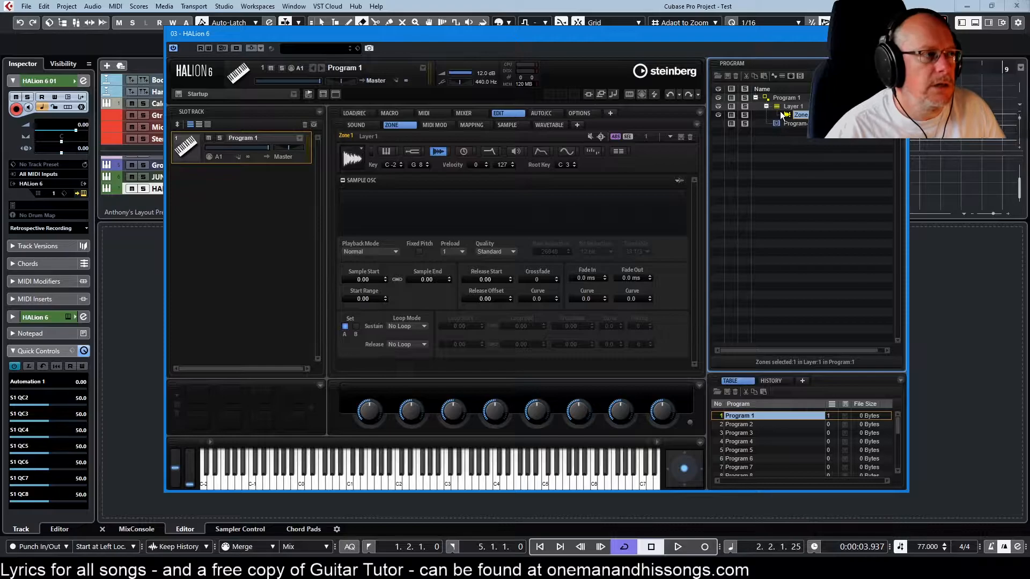
# Open MediaBay, load the FC10_Kit_24_MovingPad_A2_MM sample into the zone's sample oscillator, and close MediaBay
pyautogui.click(49, 21)
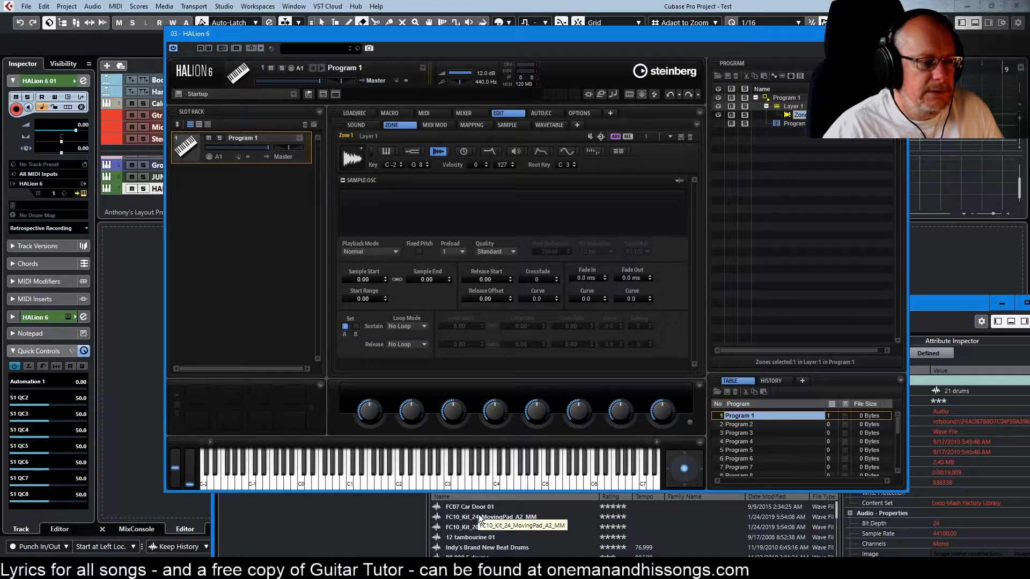
pyautogui.click(481, 520)
pyautogui.moveTo(482, 520); pyautogui.dragTo(428, 207)
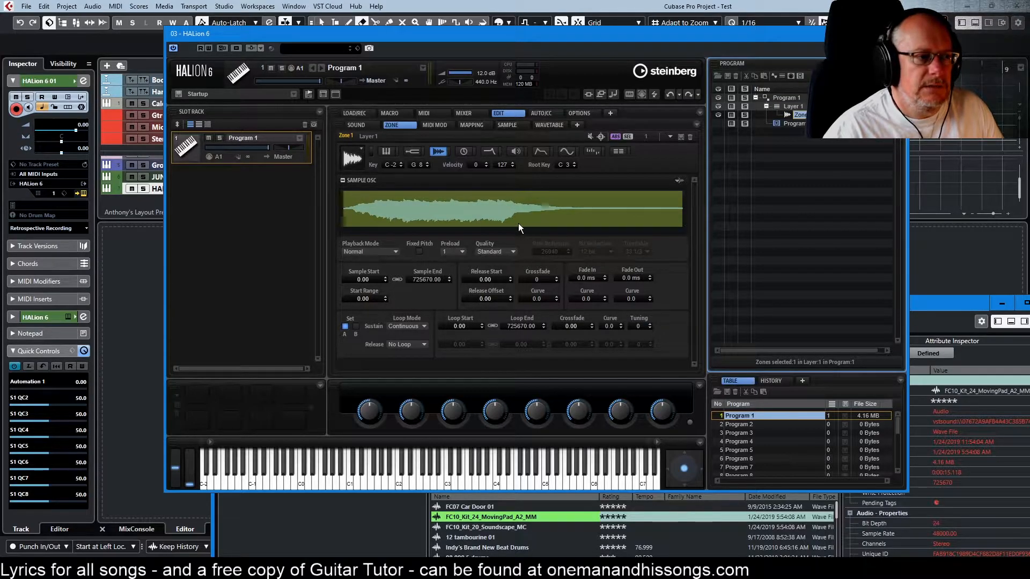
pyautogui.press('F5')
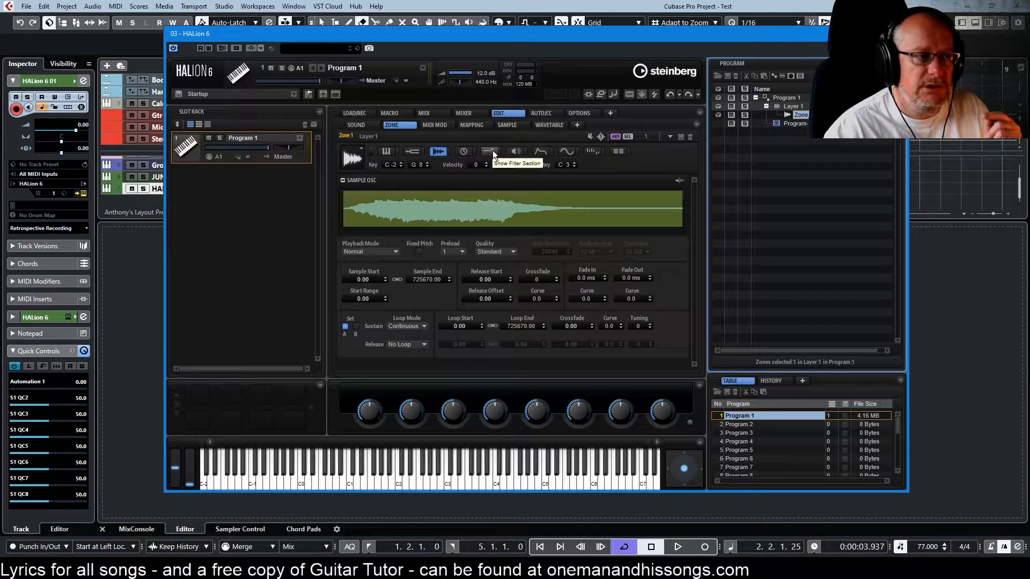
# Lengthen the release of the zone's amp envelope by setting the final node's time to 2170 ms
pyautogui.click(541, 151)
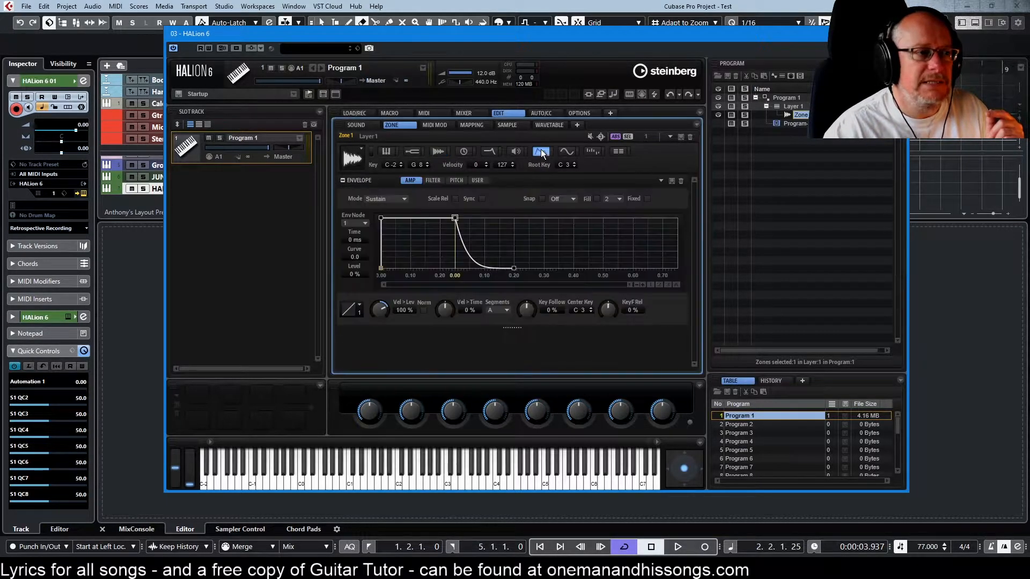
pyautogui.moveTo(516, 265); pyautogui.dragTo(702, 275)
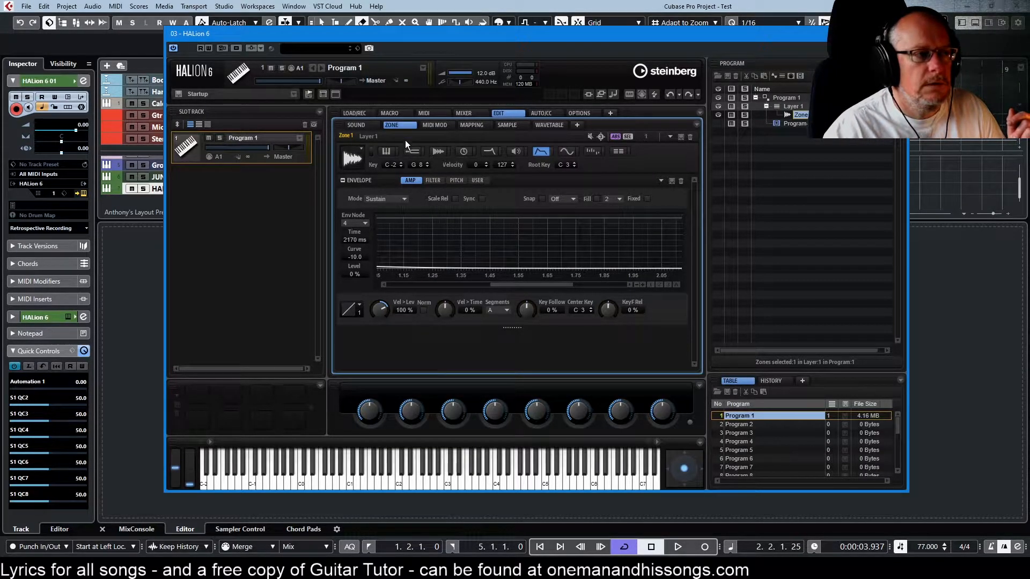
# Try the sample oscillator's Vintage quality, view the preload options, and return the quality to Standard
pyautogui.click(436, 152)
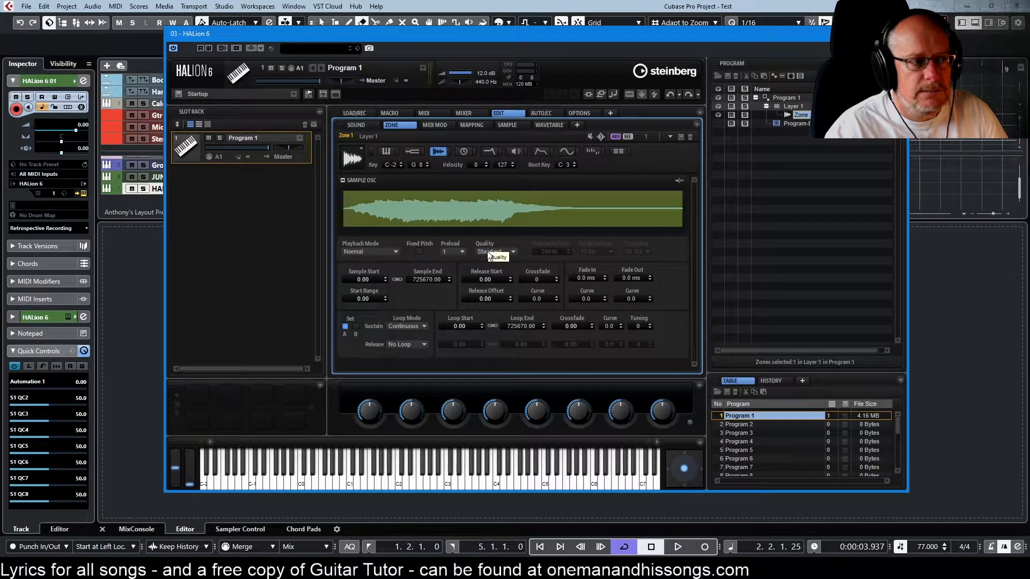
pyautogui.click(487, 251)
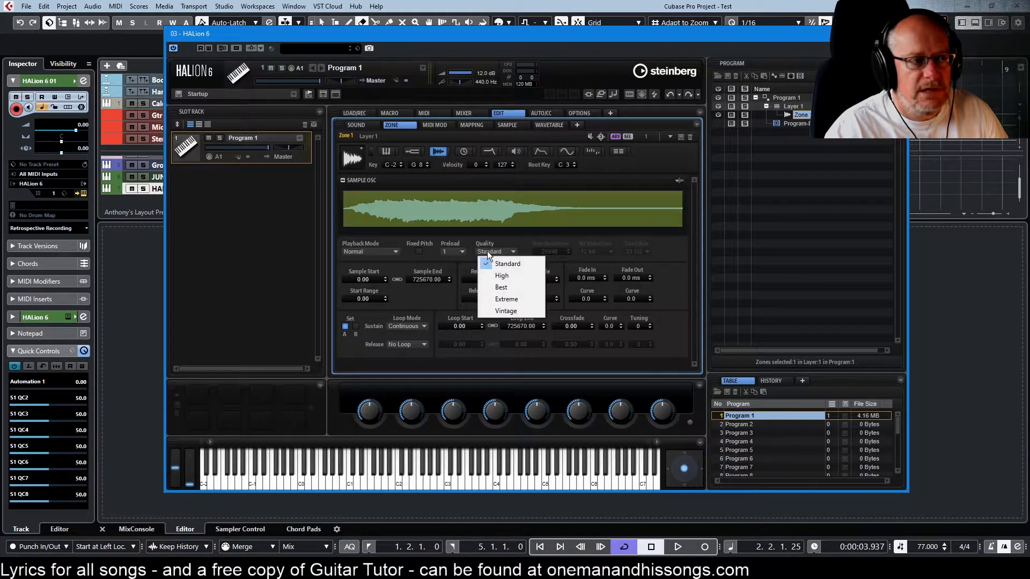
pyautogui.click(506, 311)
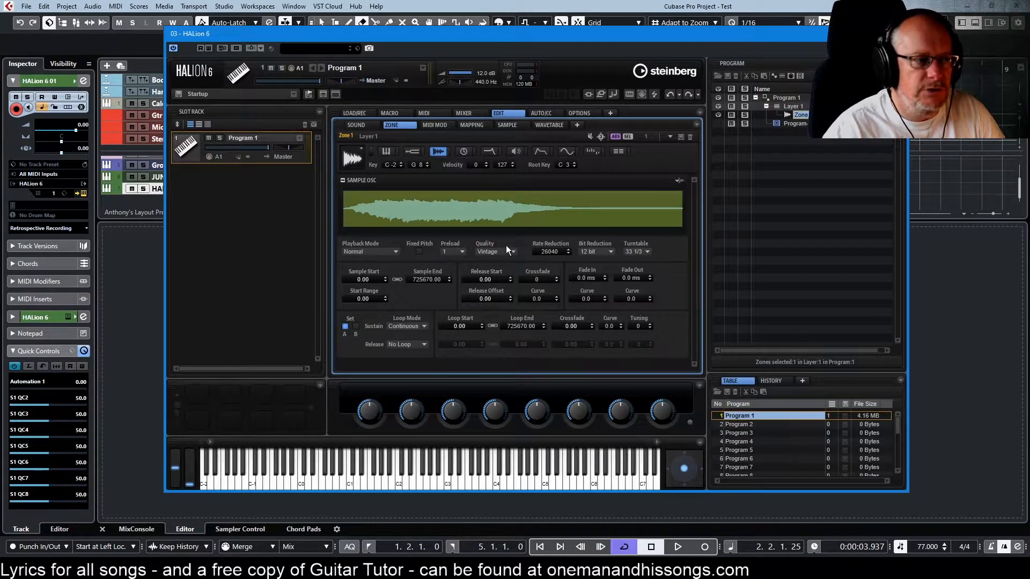
pyautogui.click(455, 252)
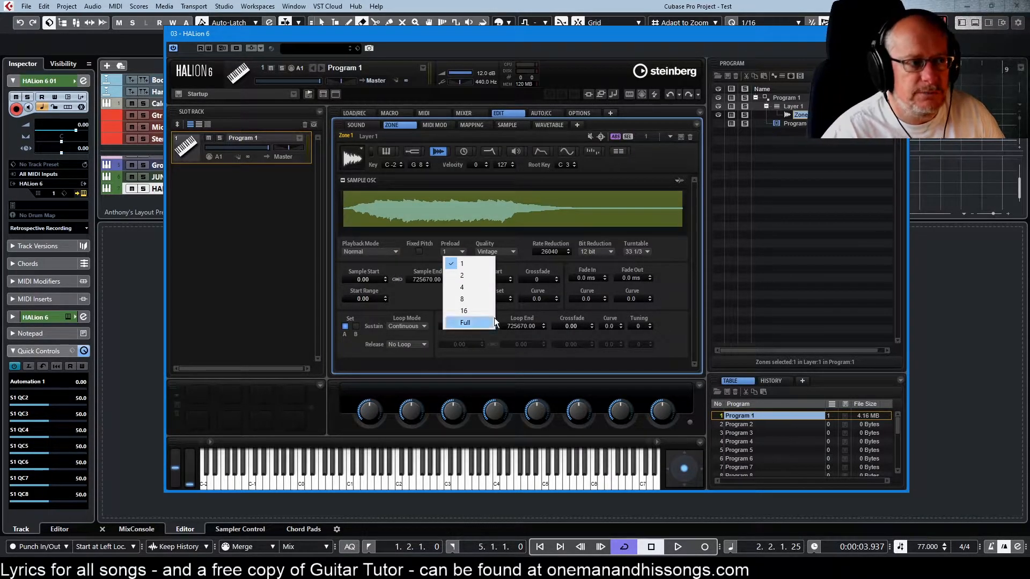
pyautogui.click(499, 250)
pyautogui.click(499, 250)
pyautogui.click(502, 260)
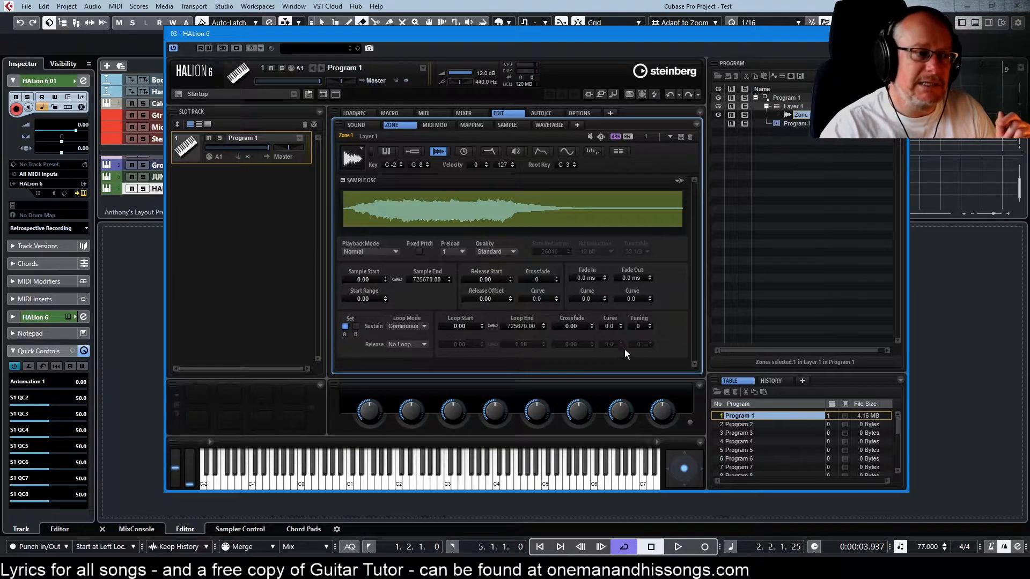
# Compare the zone's sample oscillator settings with the main and loop settings in the sample editor
pyautogui.click(509, 126)
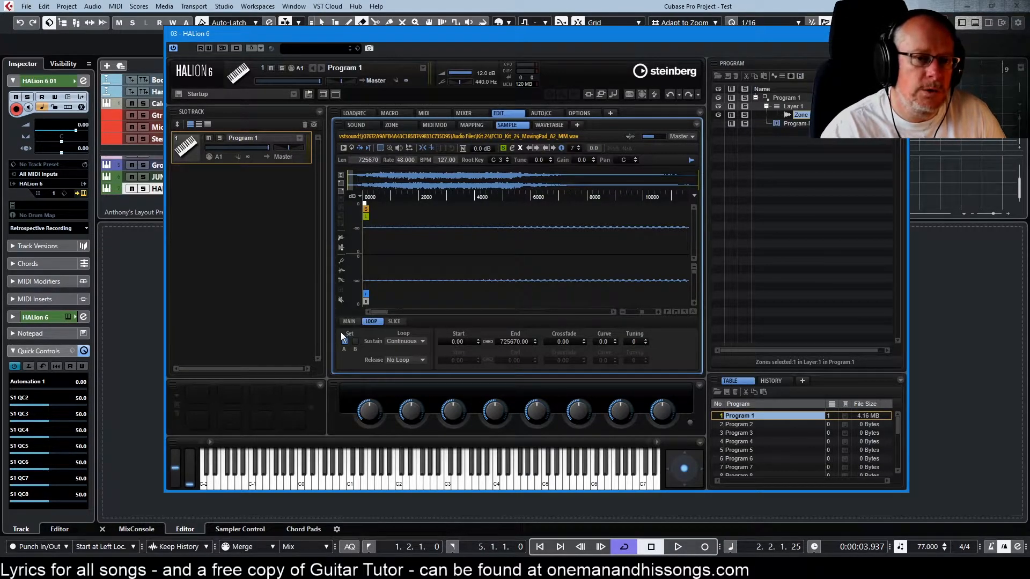
pyautogui.click(393, 125)
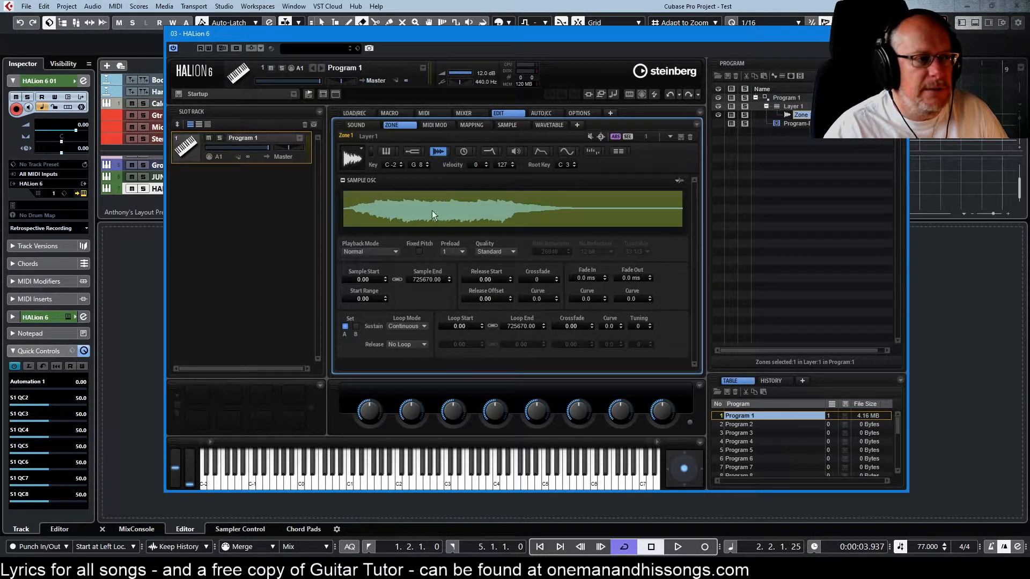
pyautogui.click(507, 125)
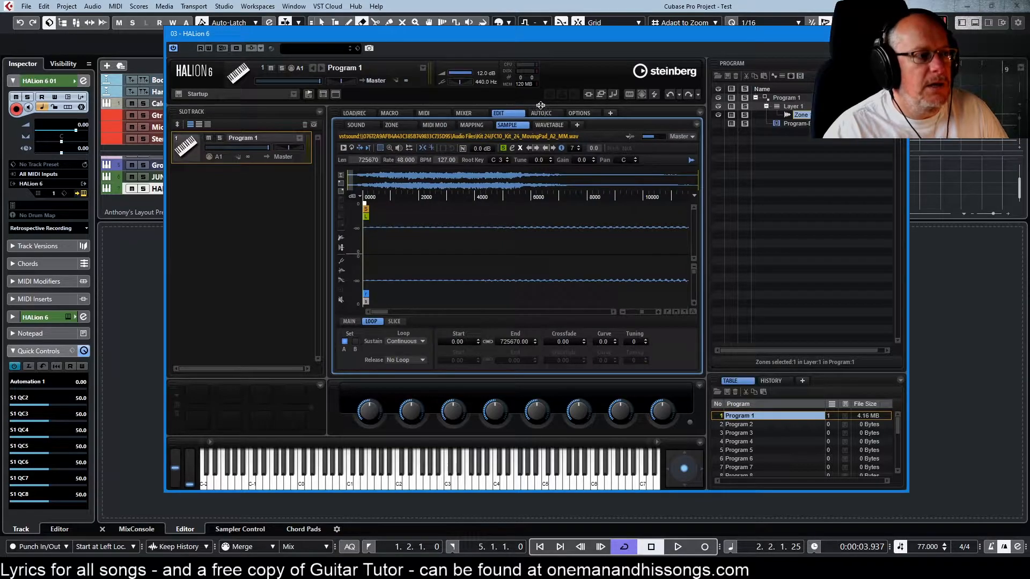
pyautogui.click(349, 322)
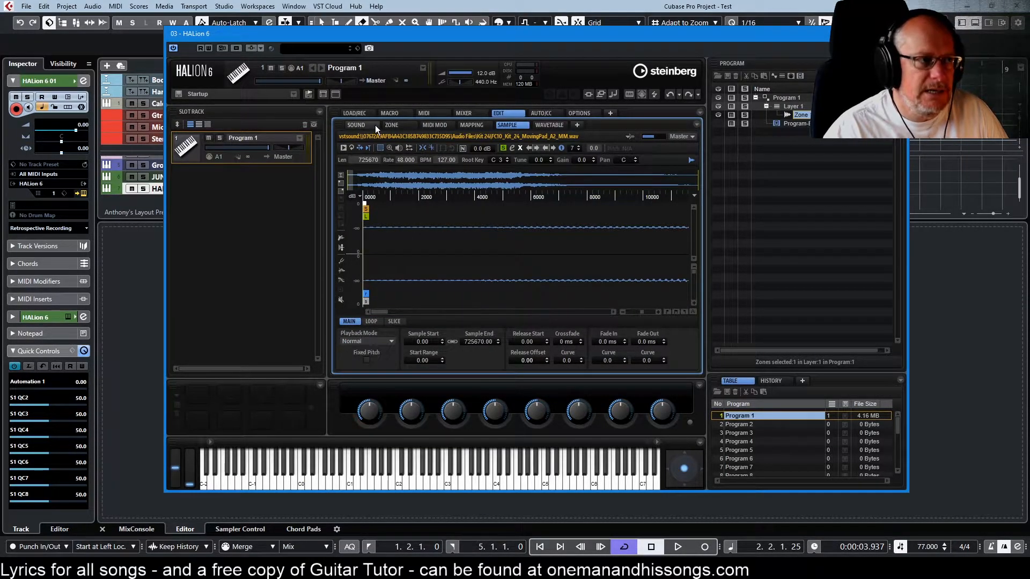
pyautogui.click(392, 125)
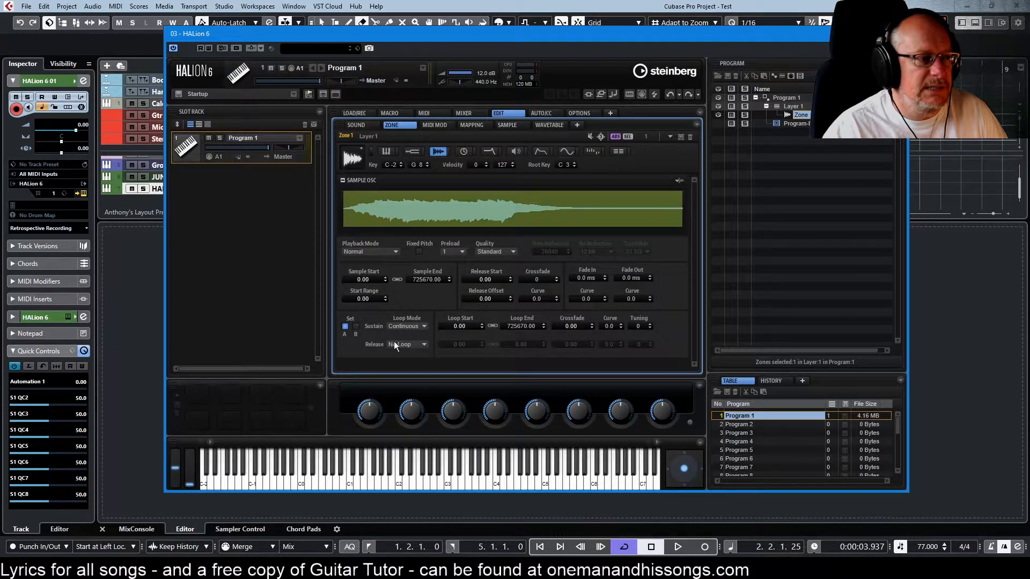
pyautogui.click(518, 126)
pyautogui.click(372, 322)
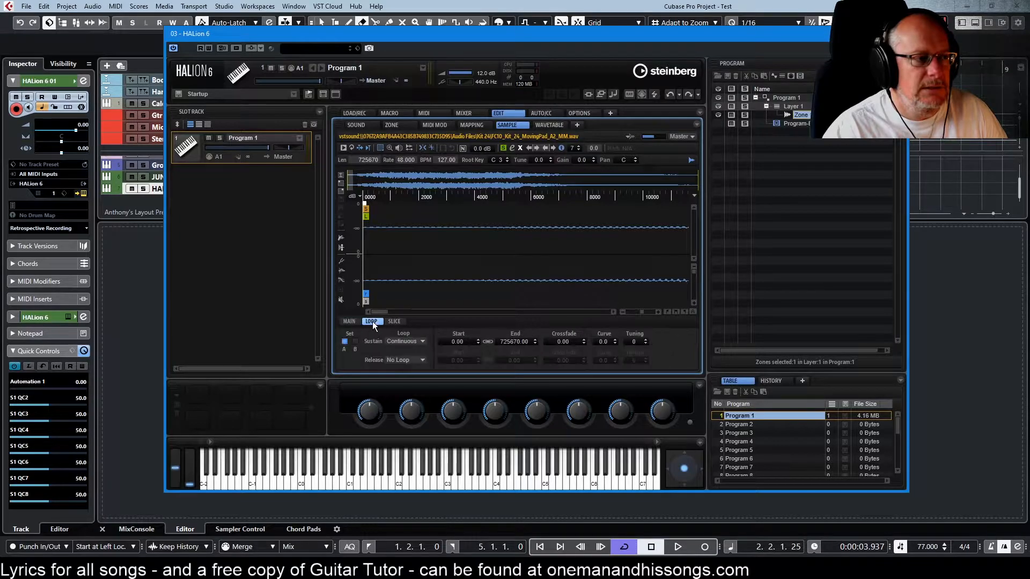
pyautogui.click(350, 321)
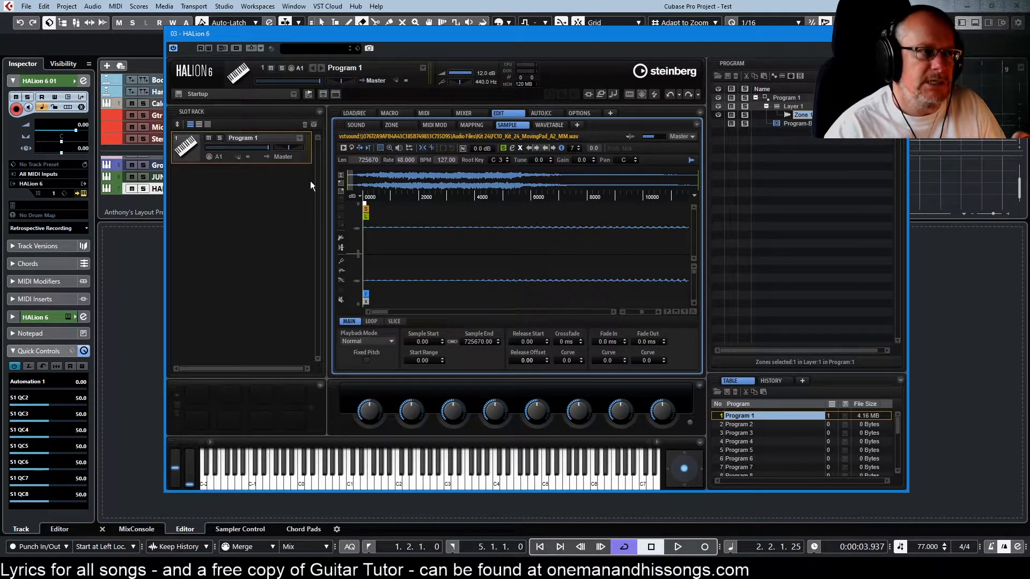
pyautogui.click(393, 126)
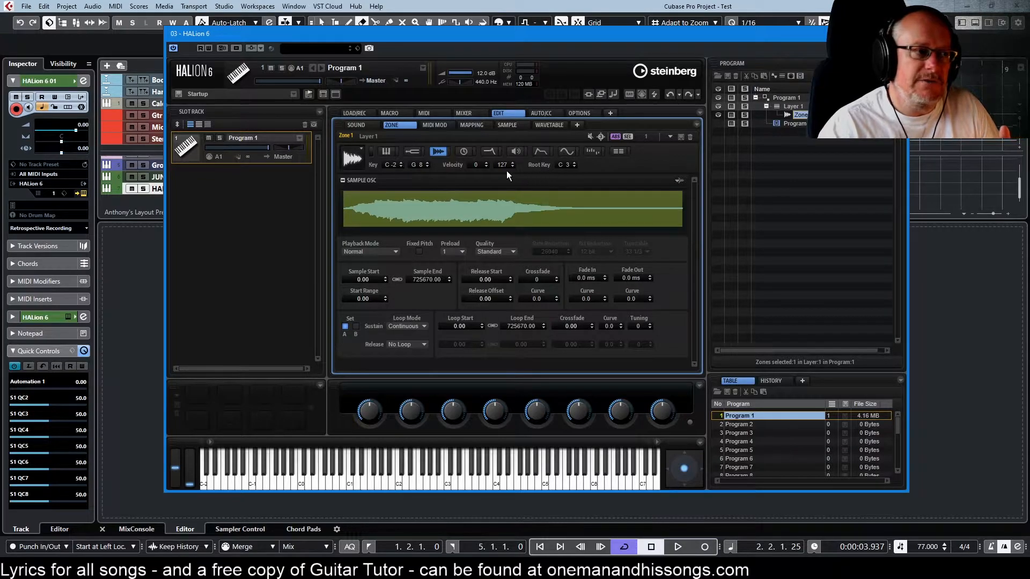
pyautogui.click(507, 125)
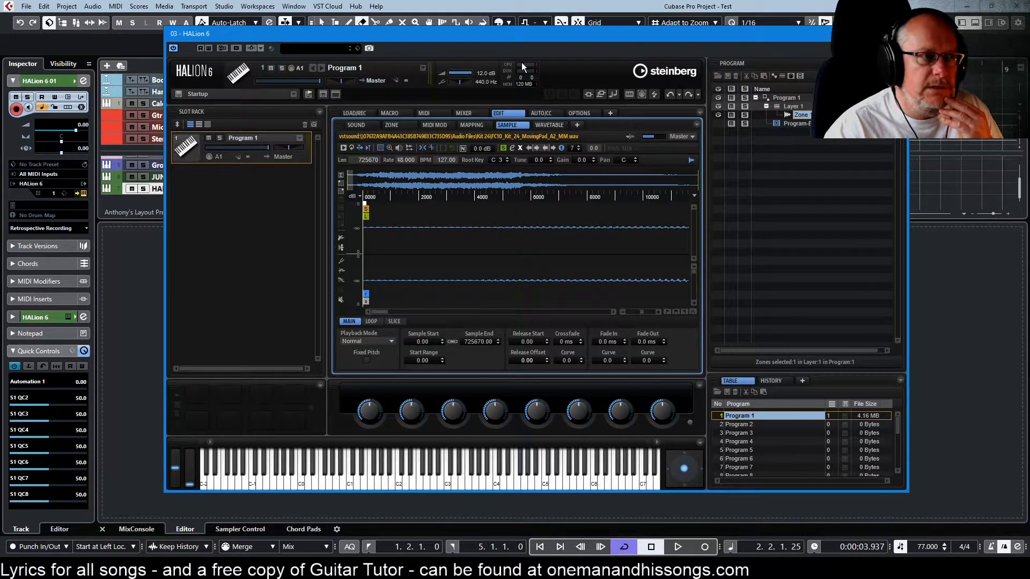
# Reposition and enlarge the HALion window, and fit the full sample waveform in the sample editor
pyautogui.moveTo(508, 36); pyautogui.dragTo(400, 27)
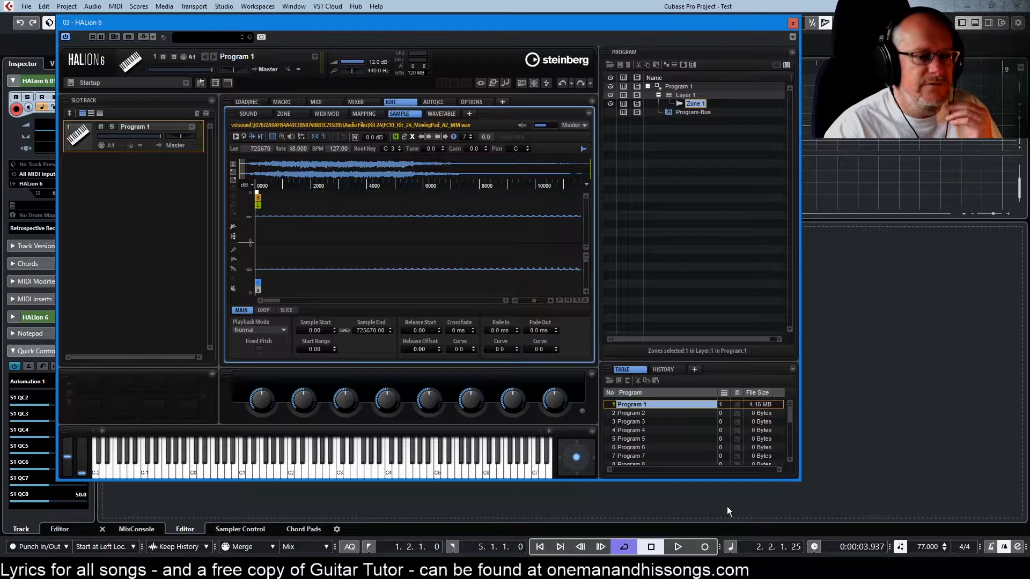
pyautogui.moveTo(800, 480); pyautogui.dragTo(853, 529)
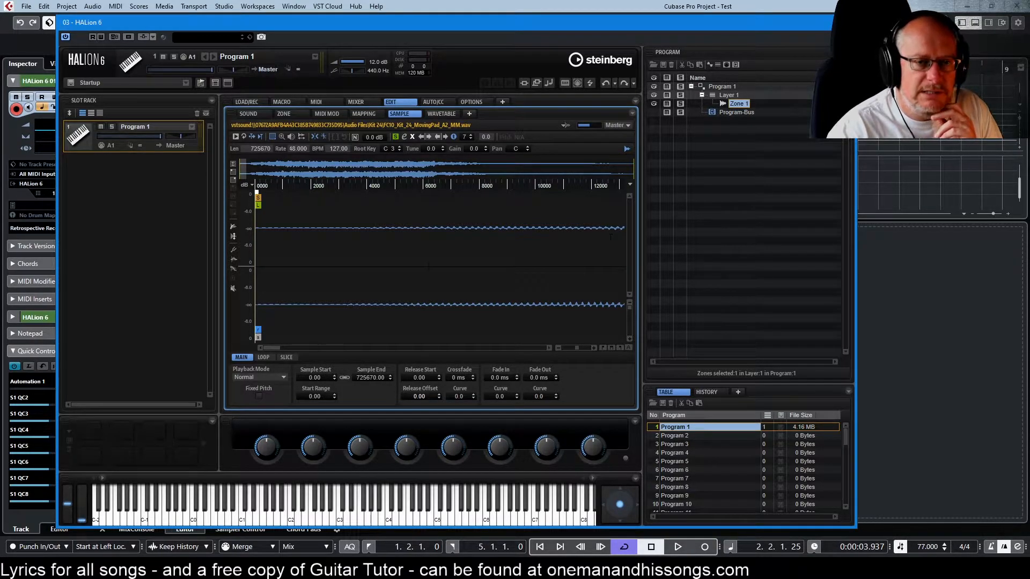
pyautogui.click(629, 348)
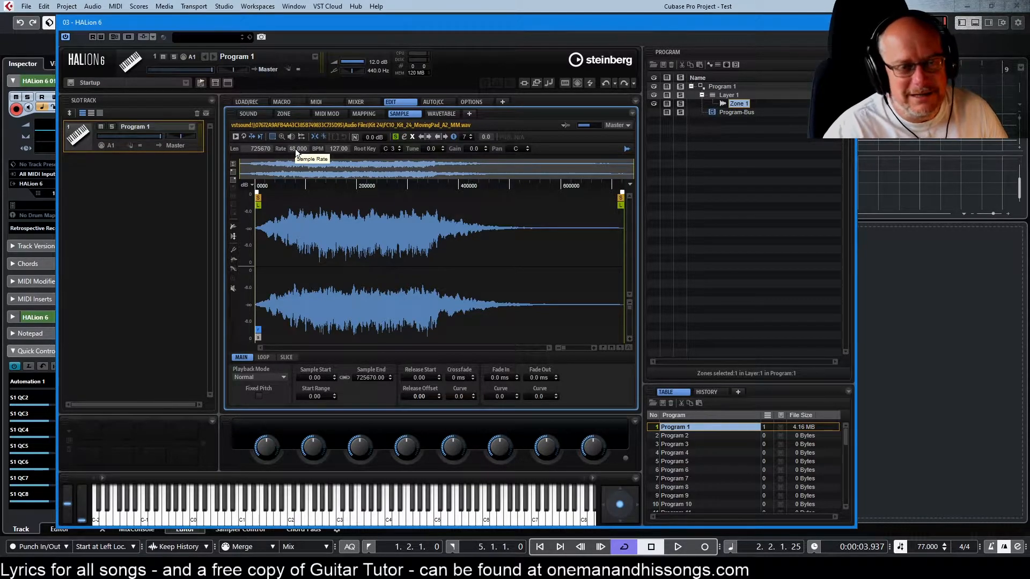
# Play the whole sample, then audition only a range selected from about sample 120000 to 235000
pyautogui.click(235, 137)
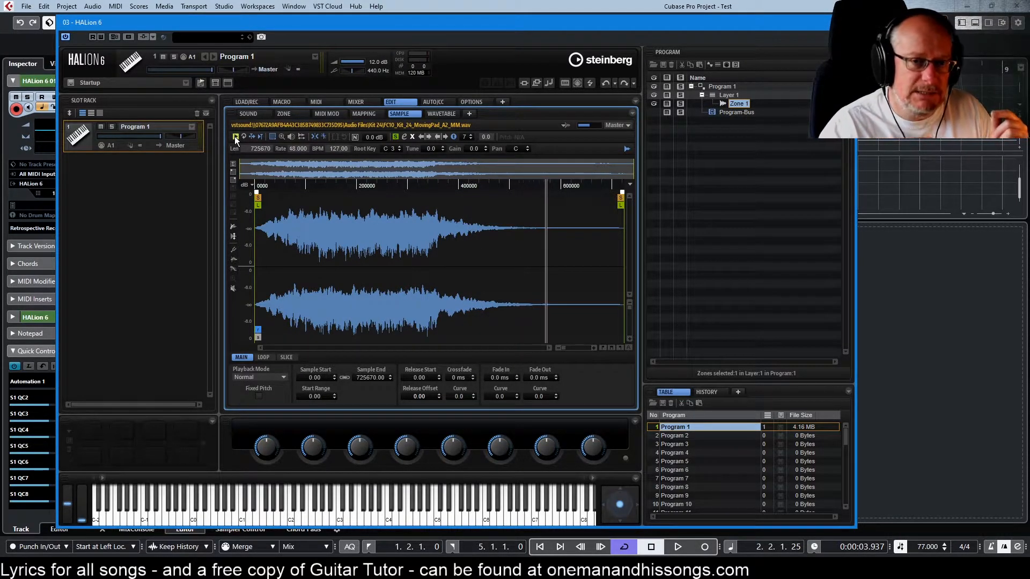
pyautogui.click(273, 136)
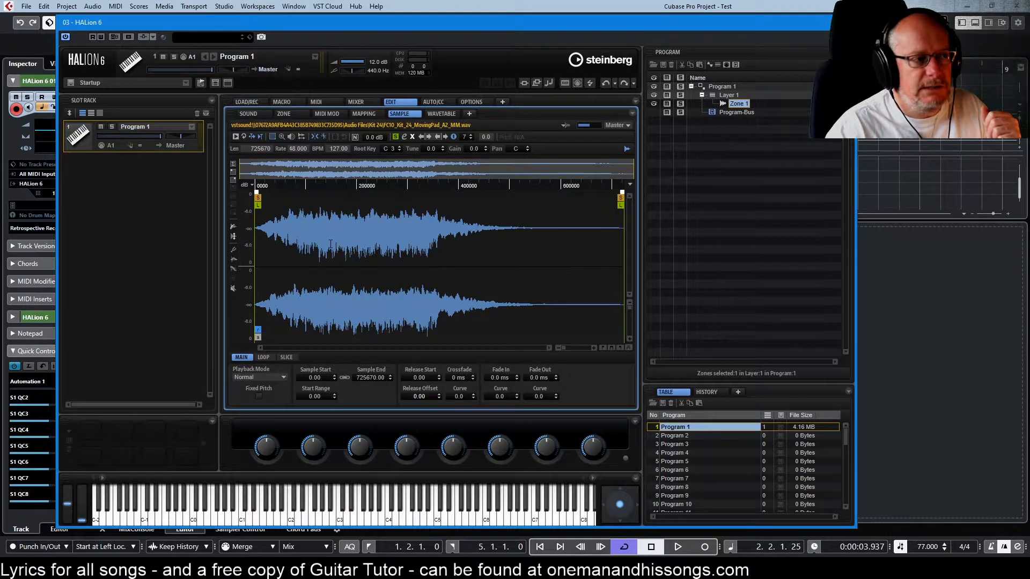
pyautogui.moveTo(317, 246); pyautogui.dragTo(375, 245)
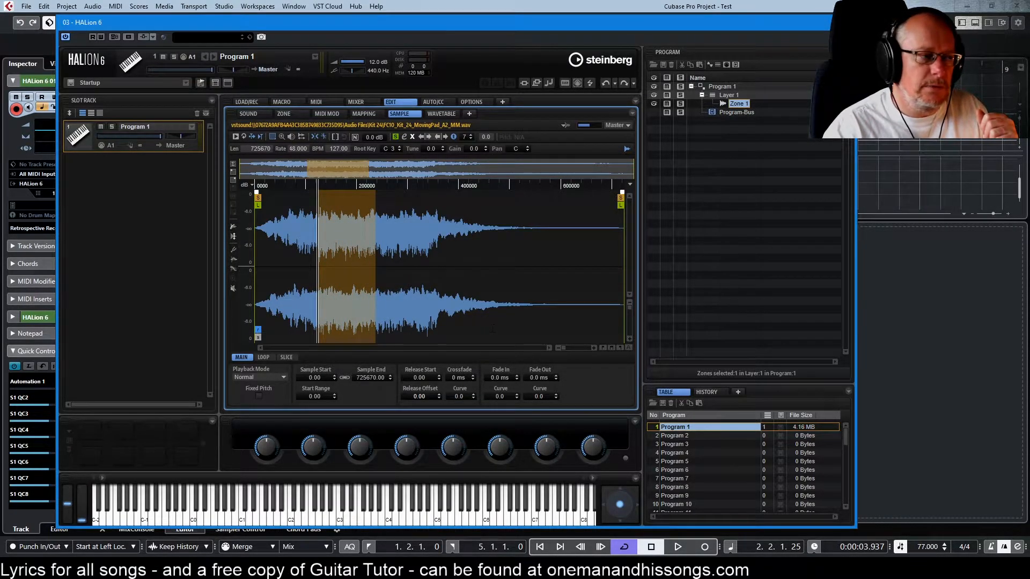
pyautogui.click(236, 134)
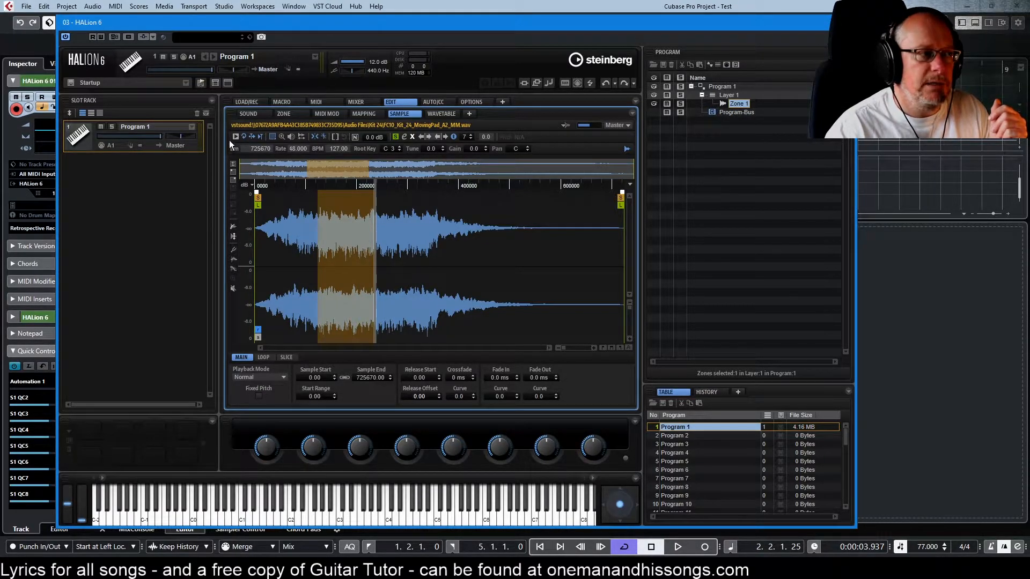
pyautogui.click(236, 135)
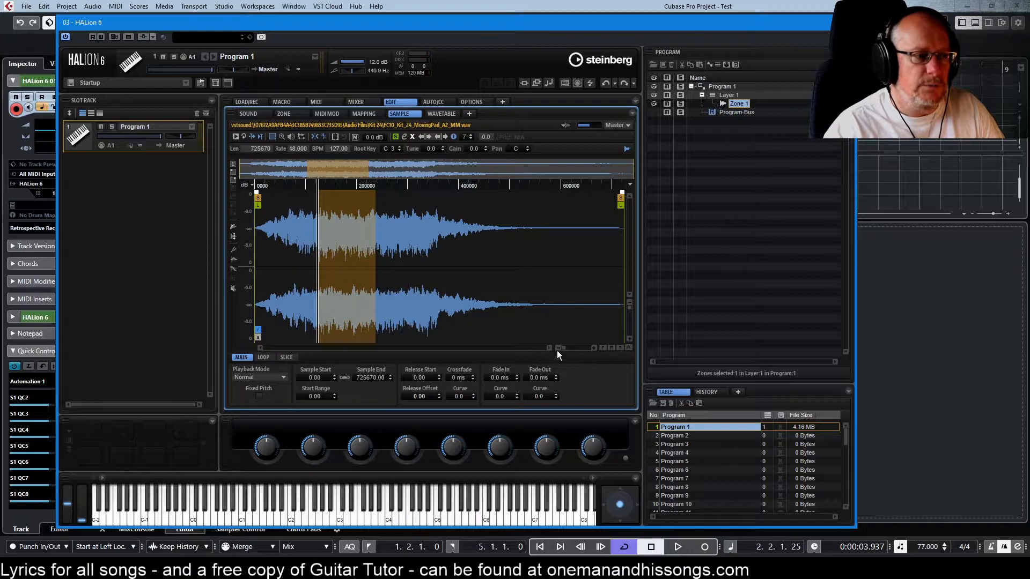
# Zoom into the waveform during playback and try the auto-scroll function on and off
pyautogui.moveTo(562, 349); pyautogui.dragTo(572, 348)
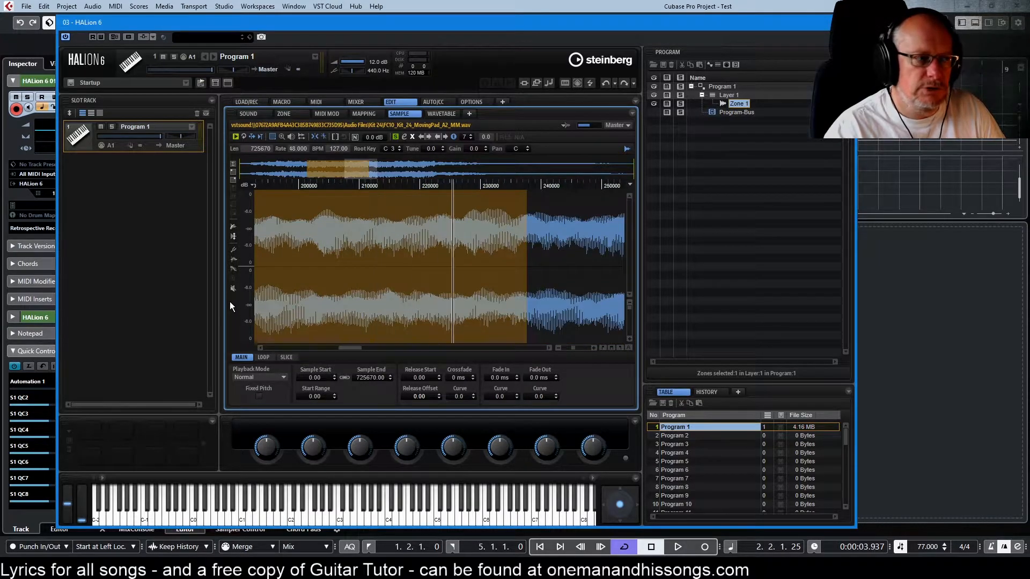
pyautogui.click(260, 135)
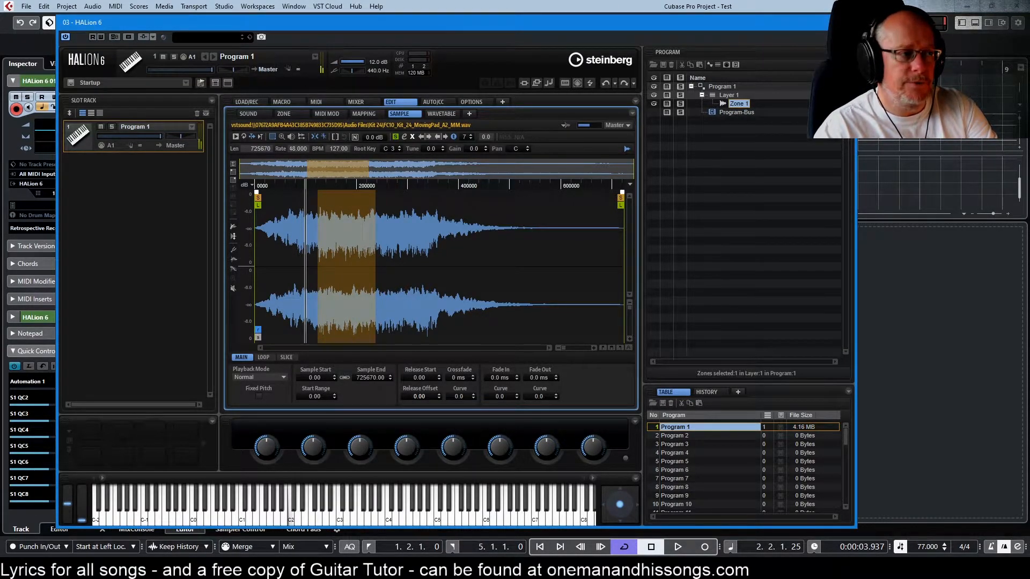
pyautogui.click(260, 137)
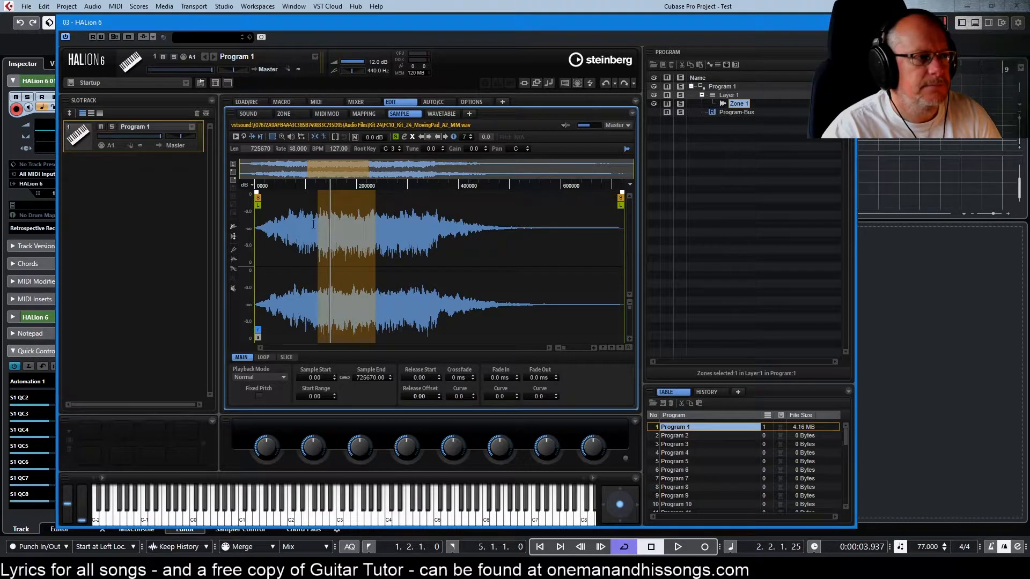
# Select the decaying part of the sample from about sample 332000 to 476000 and zoom in on it
pyautogui.moveTo(424, 232); pyautogui.dragTo(498, 232)
pyautogui.click(282, 137)
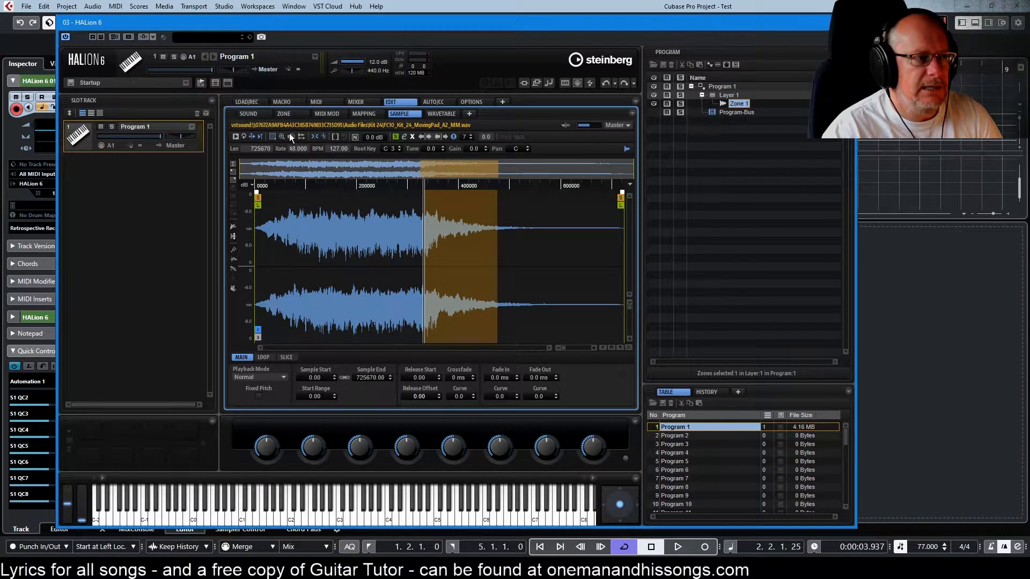
pyautogui.click(446, 241)
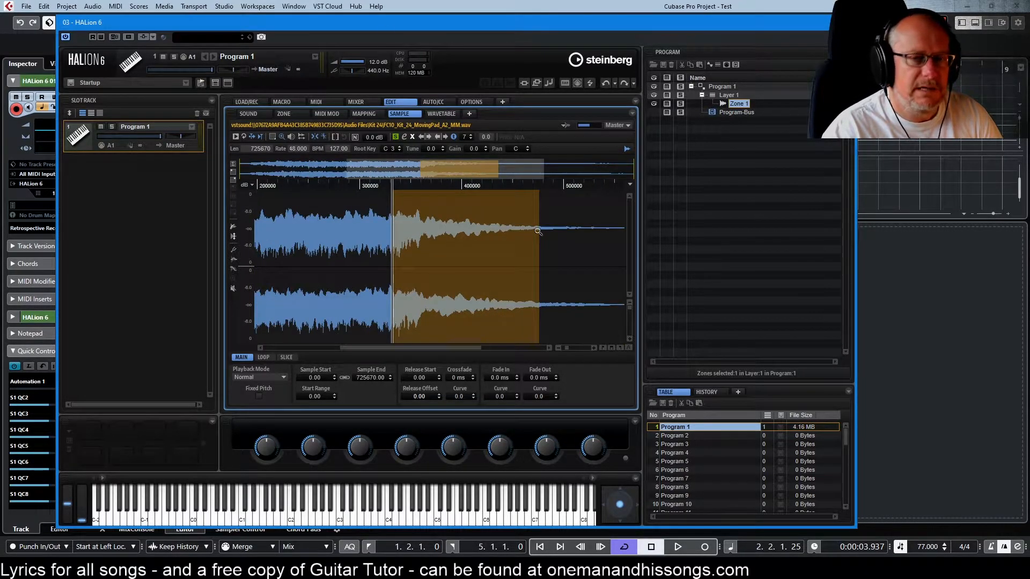
# Audition several spots of the zoomed waveform with the play tool
pyautogui.click(291, 137)
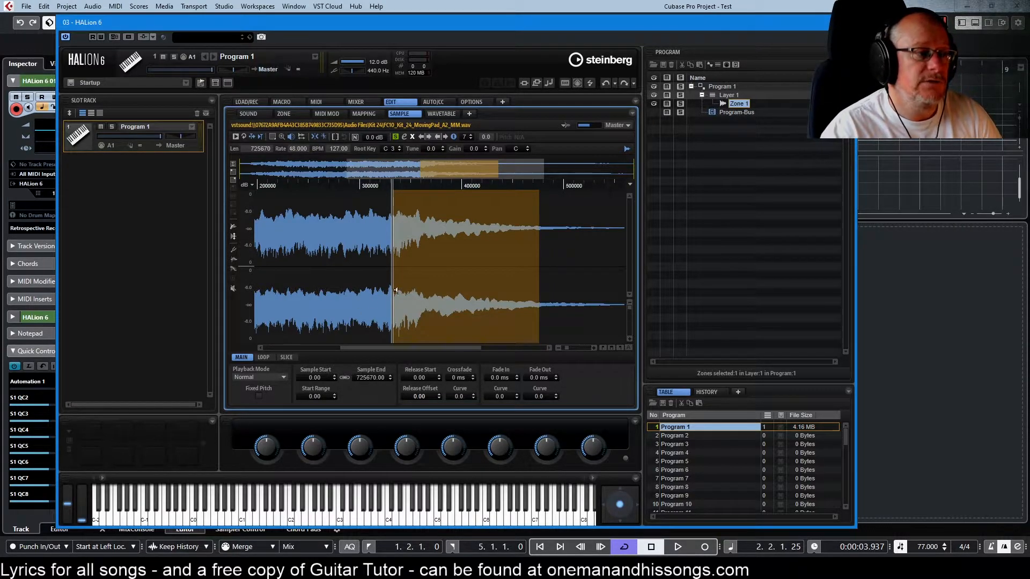
pyautogui.click(305, 231)
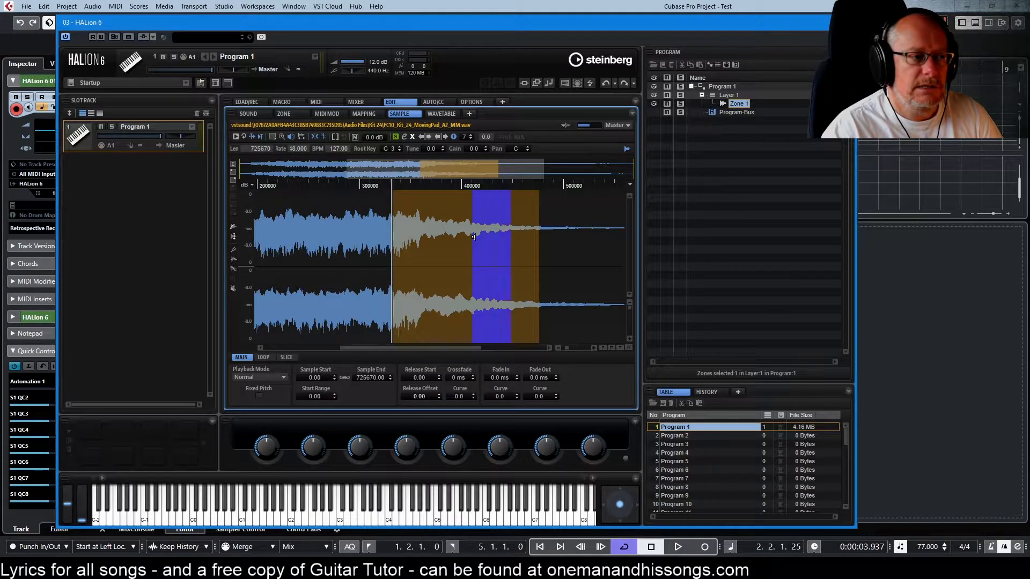
pyautogui.click(288, 249)
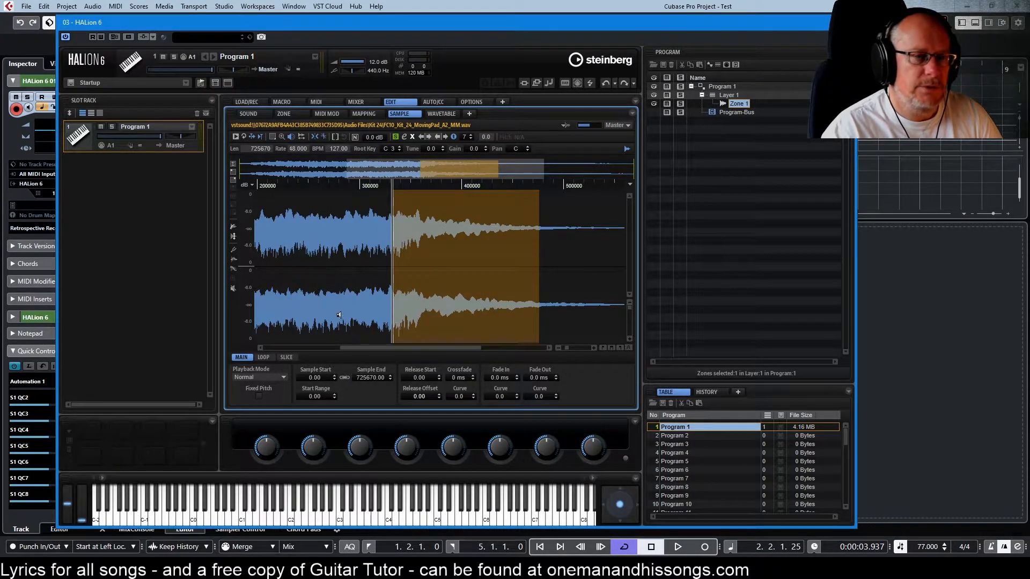
pyautogui.click(301, 135)
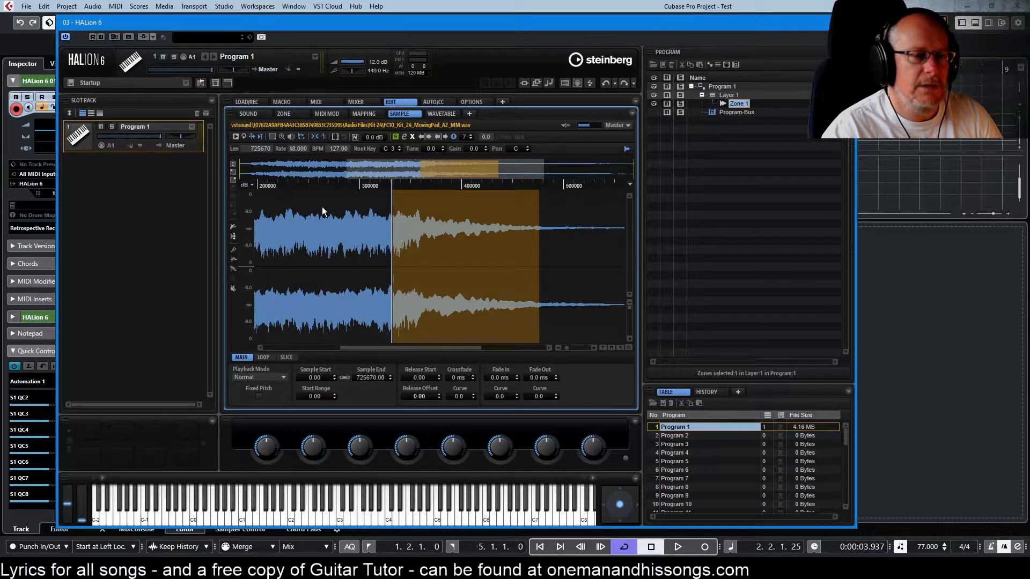
pyautogui.click(280, 237)
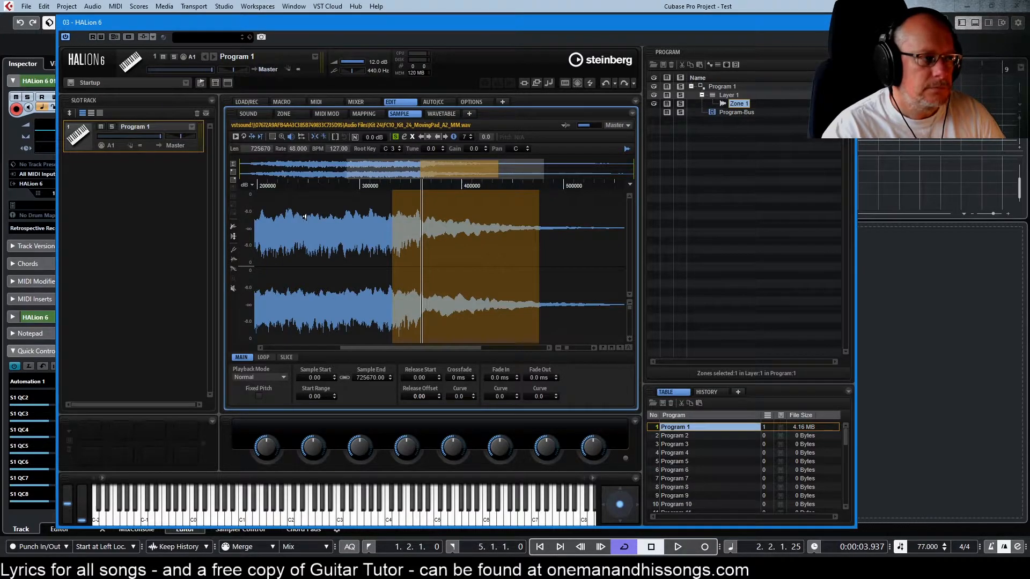
# Show the full waveform, trim the sample to the selected range, and play the trimmed result
pyautogui.click(628, 348)
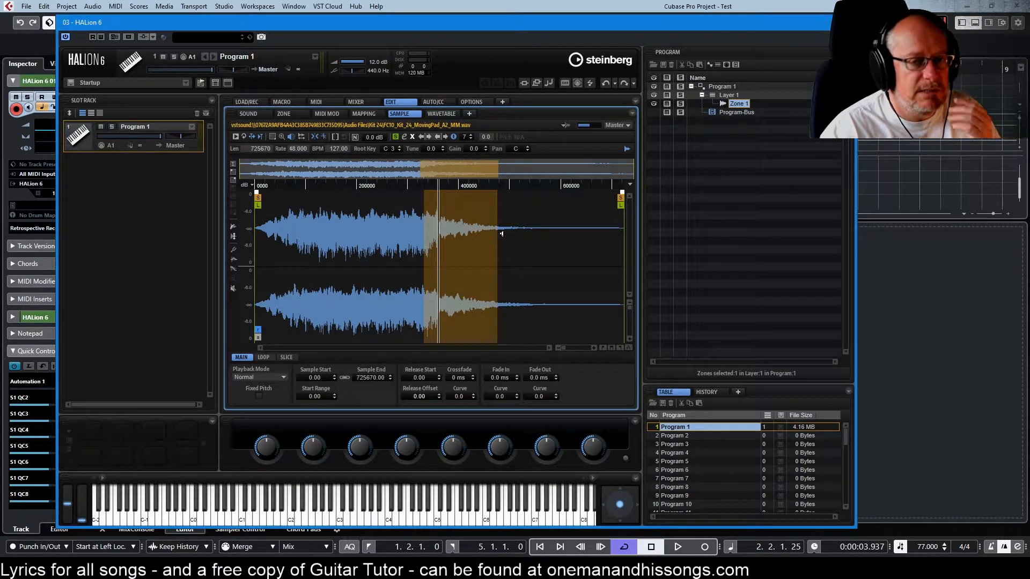
pyautogui.click(335, 137)
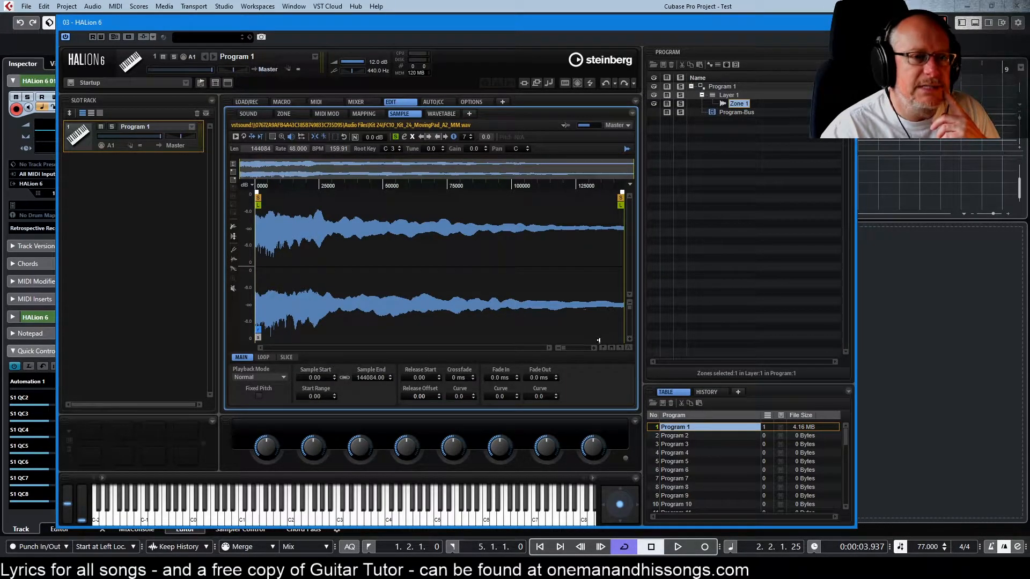
pyautogui.click(234, 137)
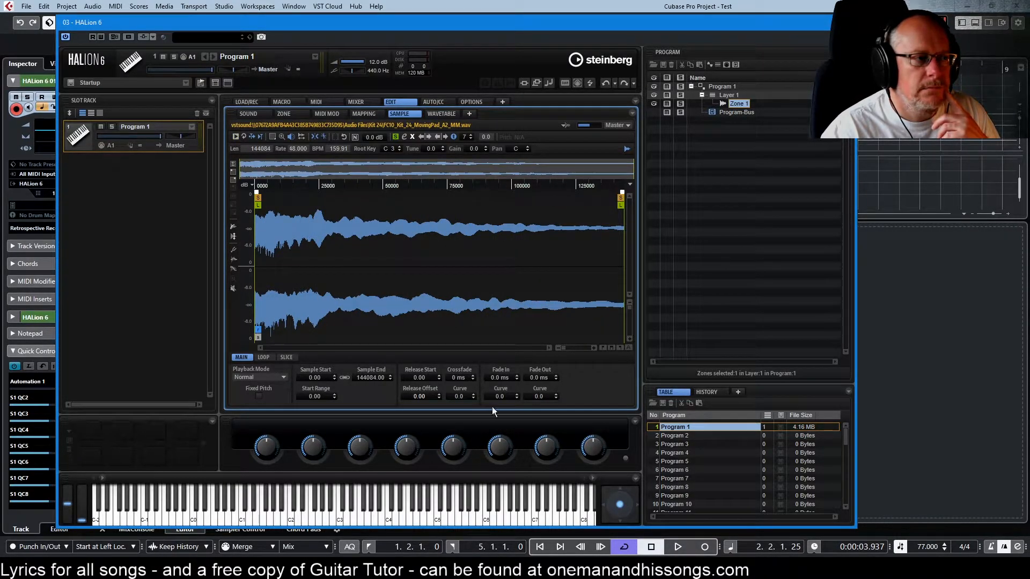
# Restore the full sample, then reselect the range between its start and end markers and trim to it again
pyautogui.click(343, 136)
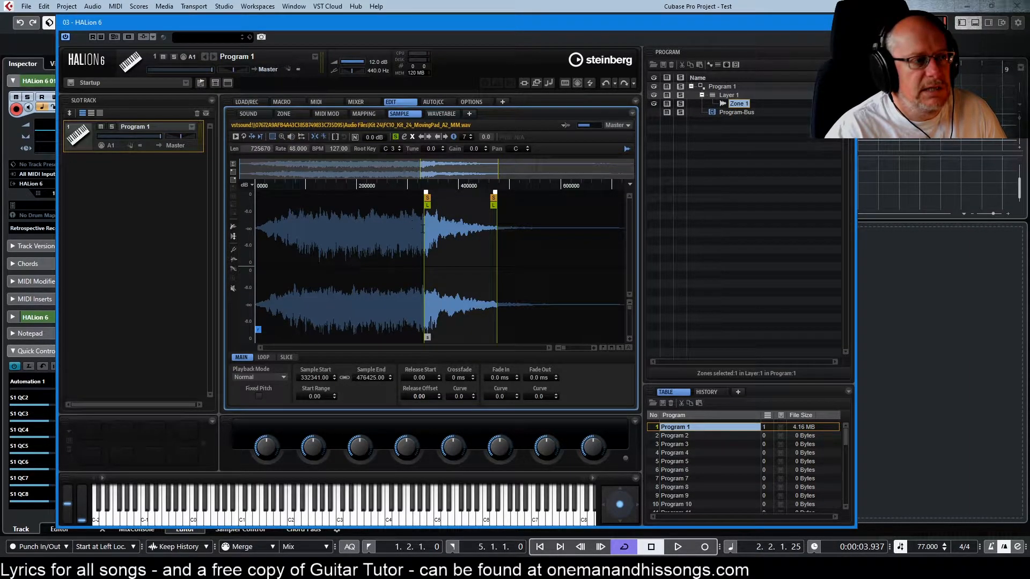
pyautogui.moveTo(424, 229); pyautogui.dragTo(493, 224)
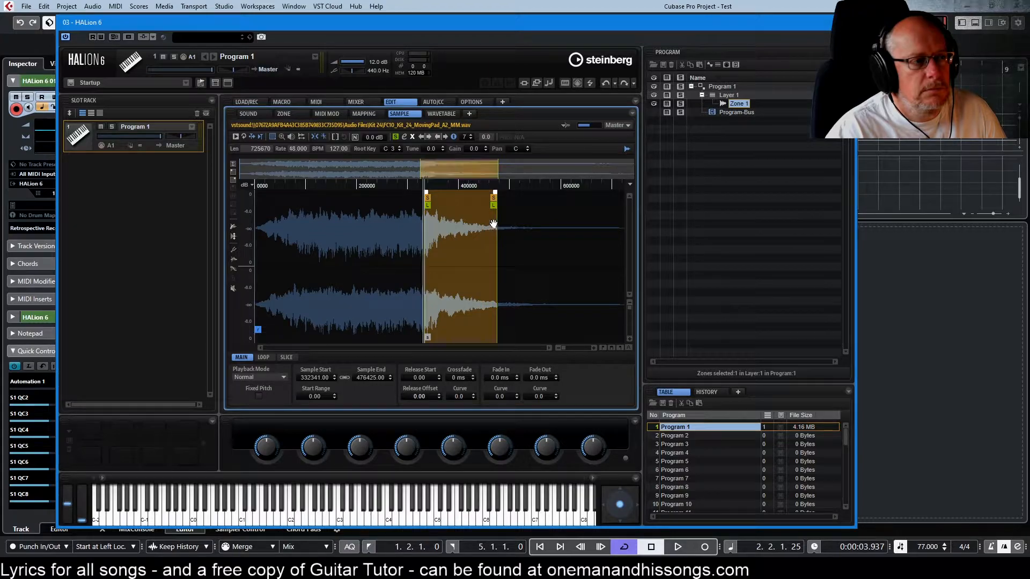
pyautogui.click(333, 136)
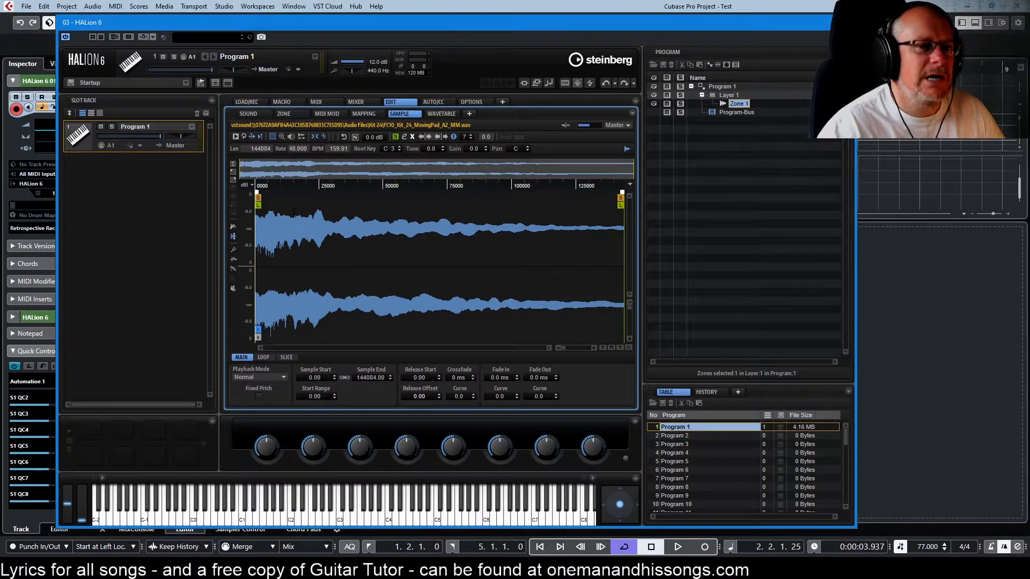
# Normalize the sample to 0.0 dB and restore its full length
pyautogui.click(234, 236)
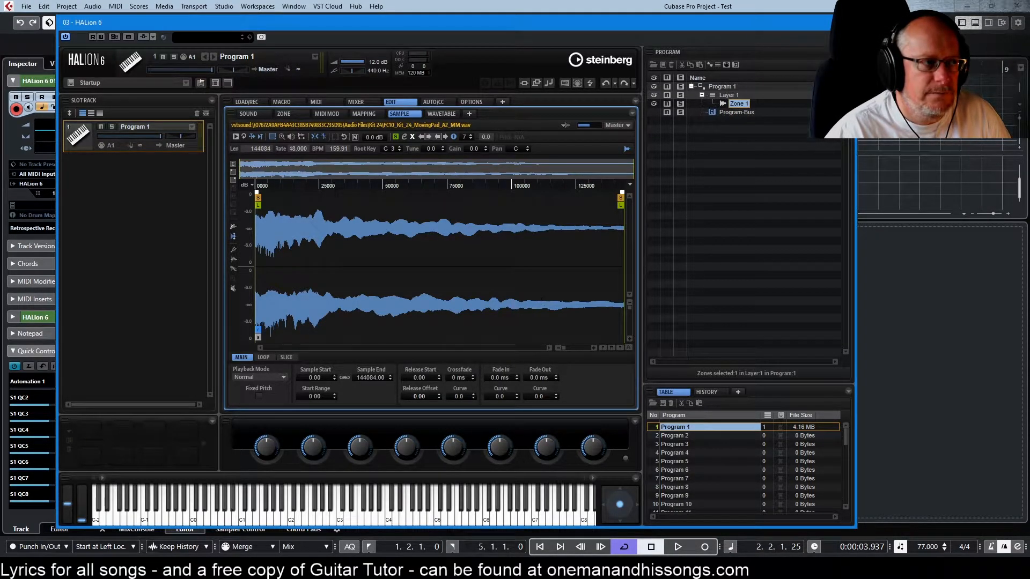
pyautogui.click(354, 138)
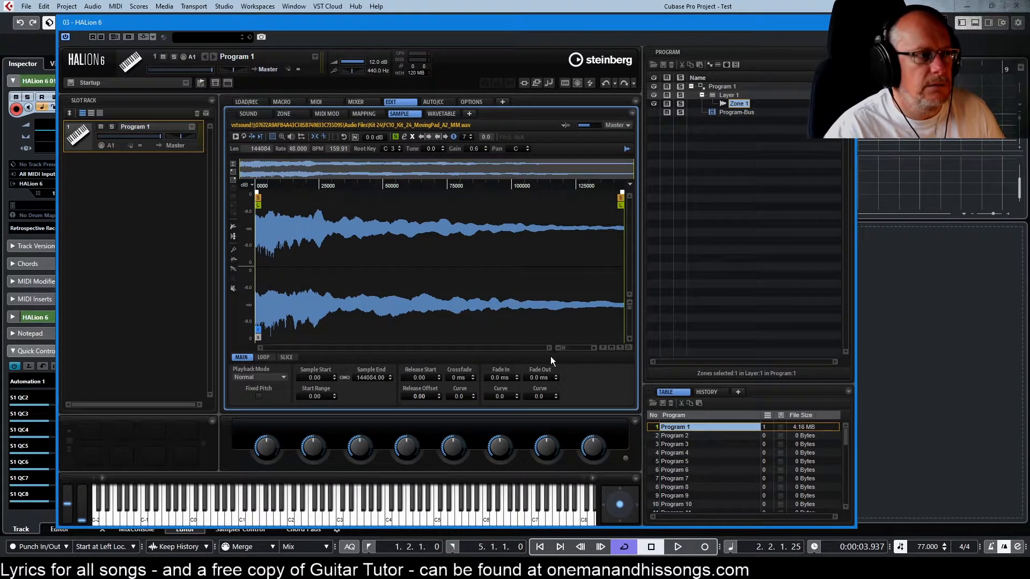
pyautogui.click(233, 236)
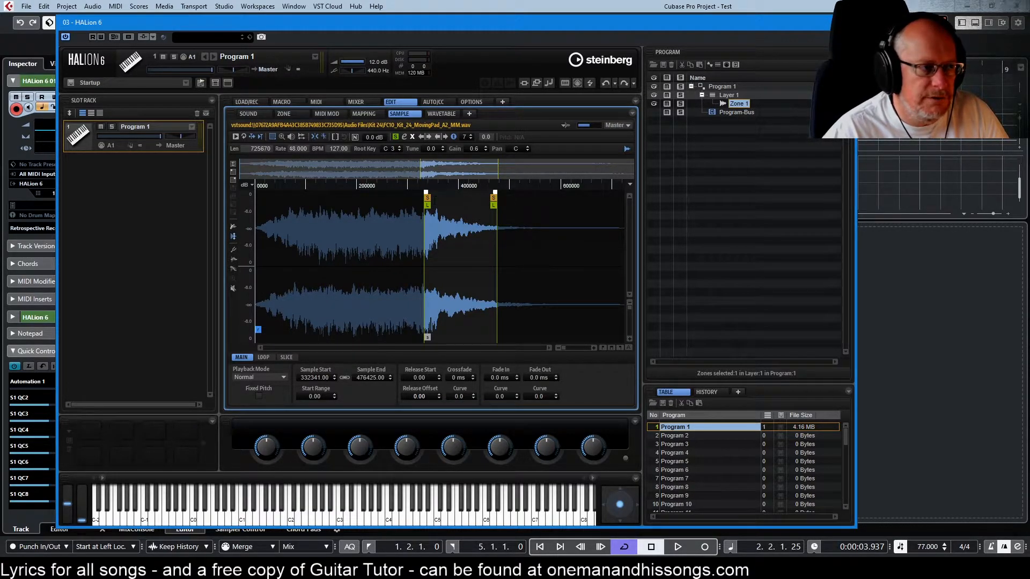
# Move the markers to a sample range of about 263971 to 452229 and a sustain loop of about 320769 to 385972
pyautogui.moveTo(427, 198); pyautogui.dragTo(352, 205)
pyautogui.moveTo(494, 199)
pyautogui.mouseDown()
pyautogui.moveTo(445, 202)
pyautogui.moveTo(531, 202)
pyautogui.mouseUp()
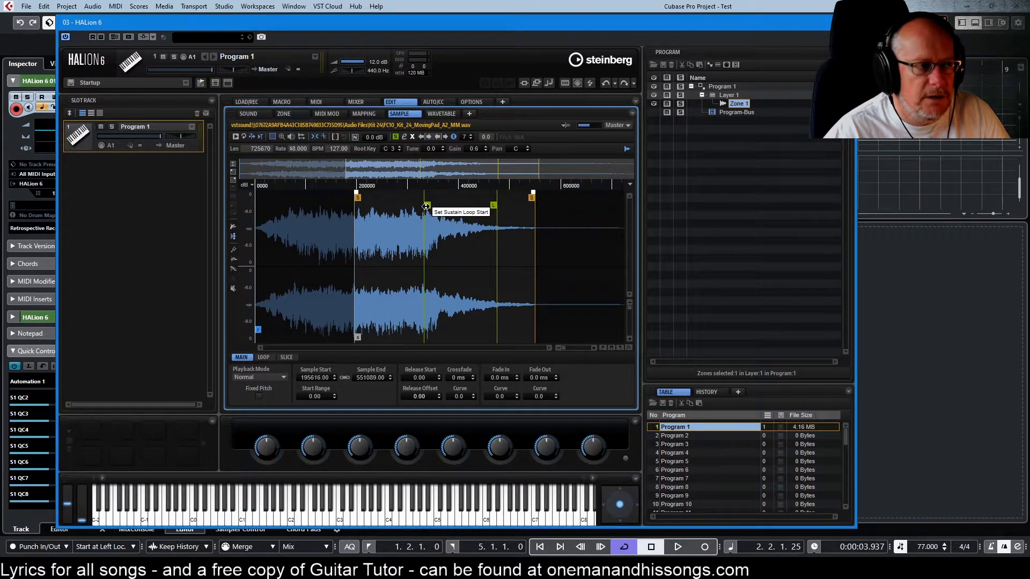
pyautogui.moveTo(426, 205); pyautogui.dragTo(403, 205)
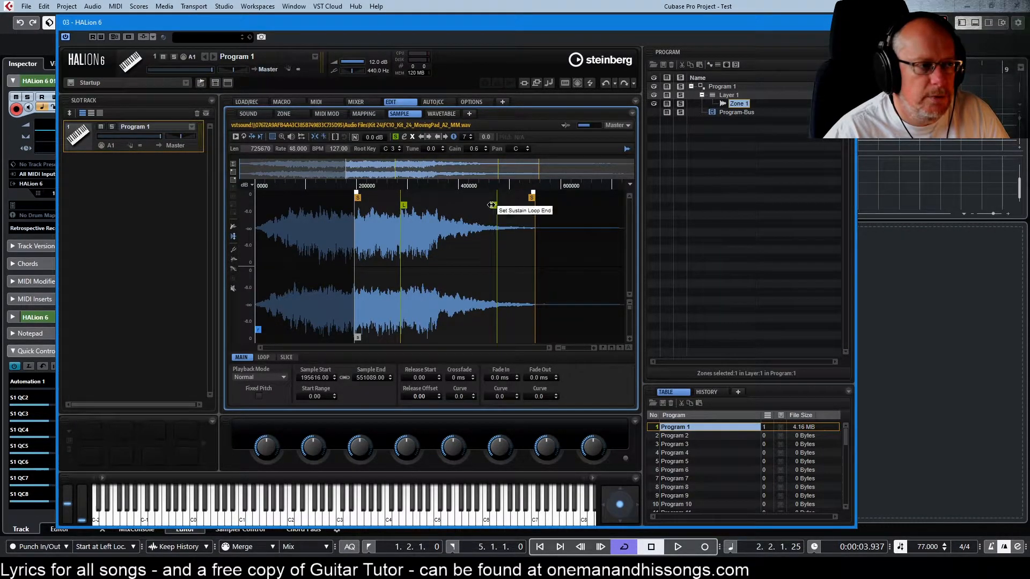
pyautogui.moveTo(492, 205)
pyautogui.mouseDown()
pyautogui.moveTo(454, 206)
pyautogui.moveTo(470, 215)
pyautogui.moveTo(374, 198)
pyautogui.moveTo(400, 198)
pyautogui.mouseUp()
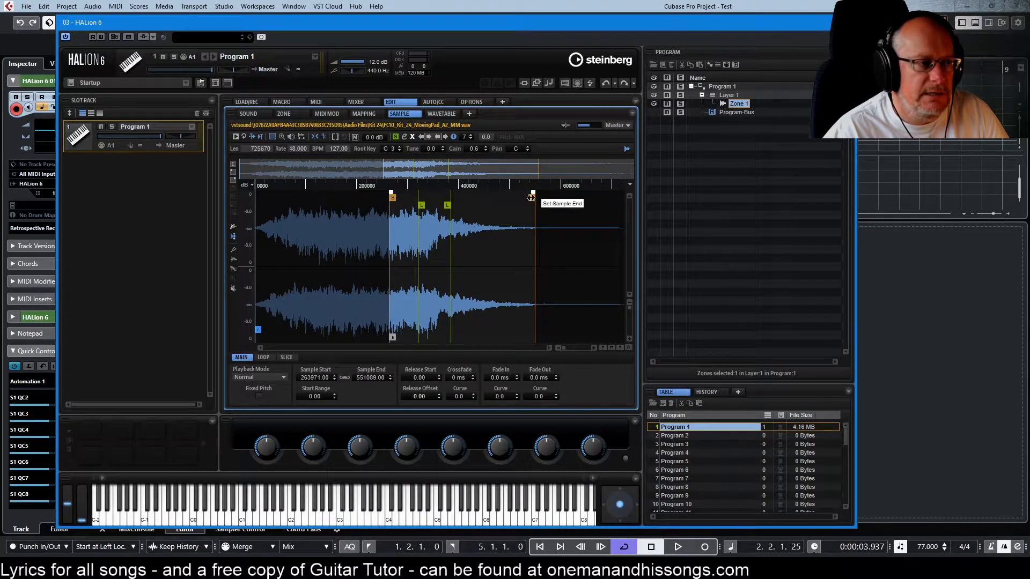
pyautogui.moveTo(528, 209); pyautogui.dragTo(475, 211)
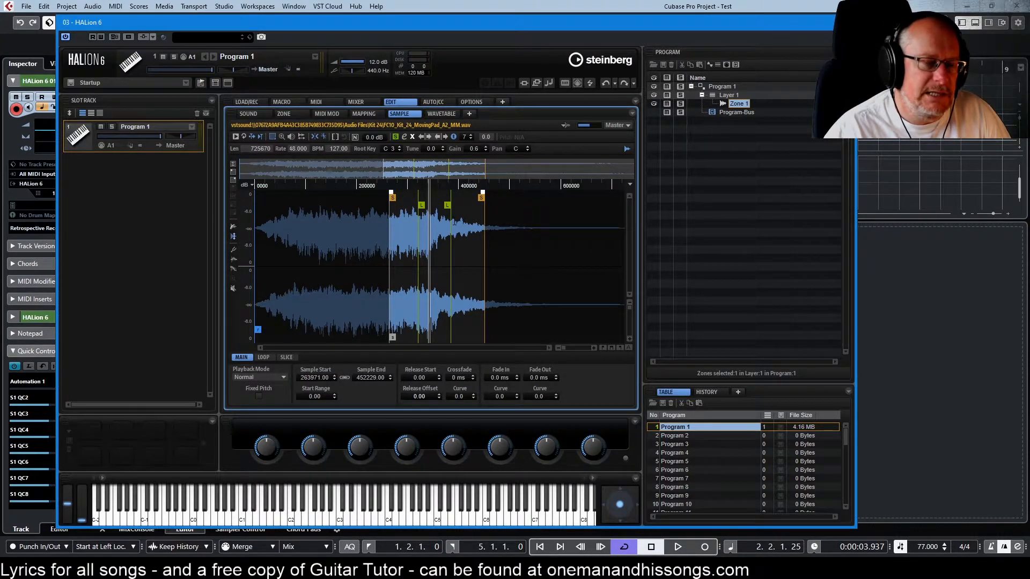
# Set the sustain loop mode to Until Release and move the loop to start at about 310023 and end at about 340503
pyautogui.click(263, 357)
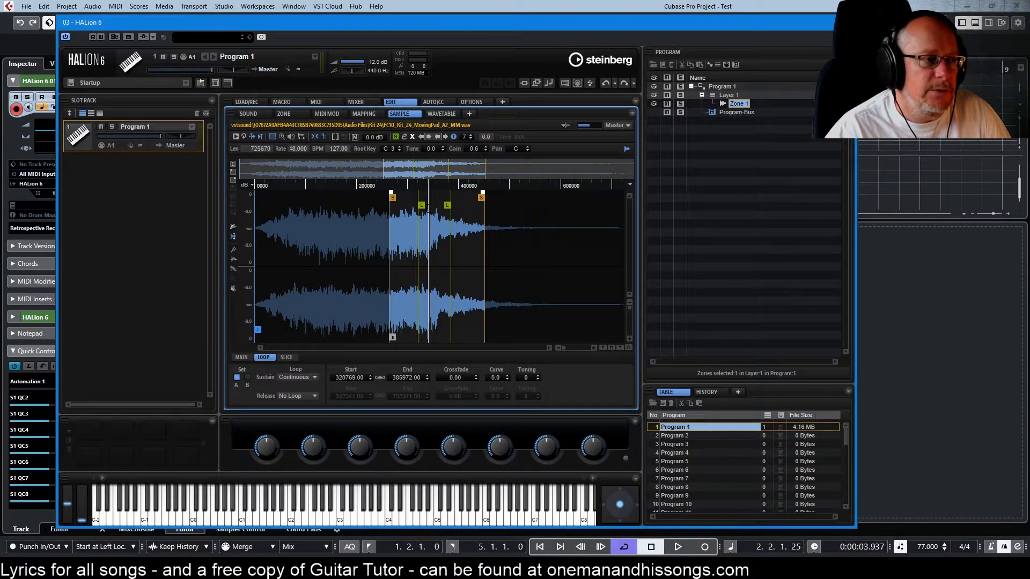
pyautogui.click(294, 378)
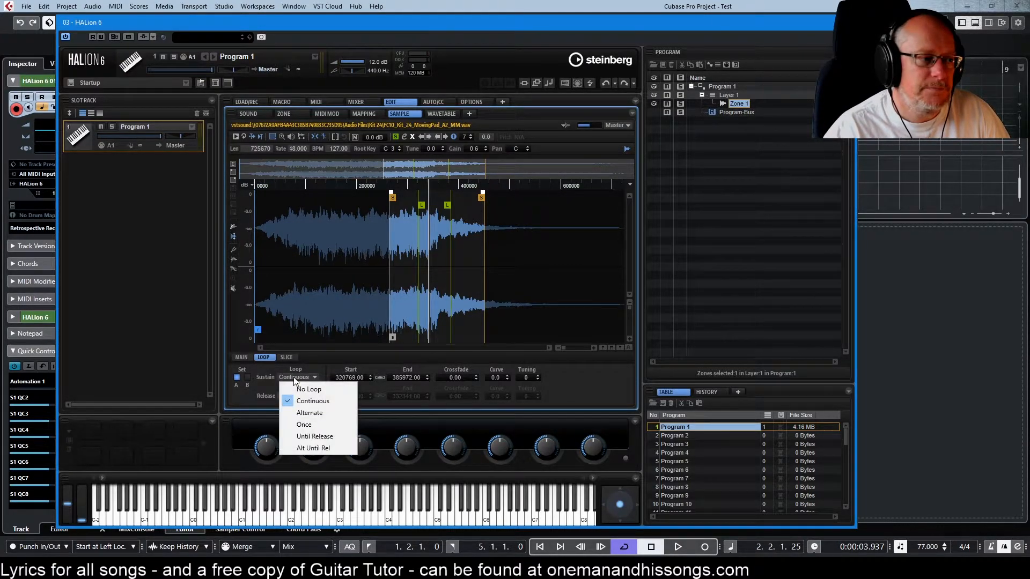
pyautogui.click(314, 436)
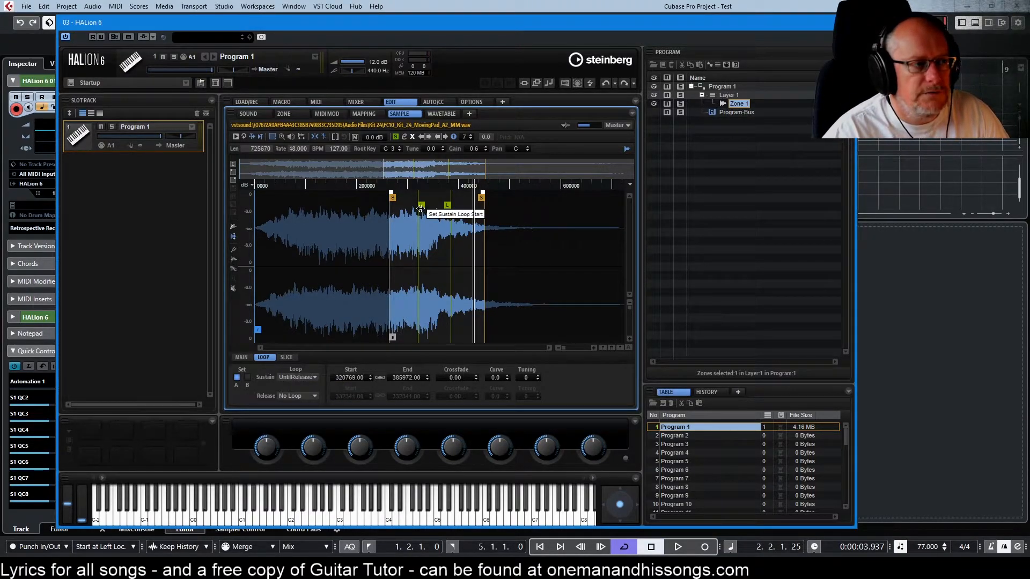
pyautogui.moveTo(421, 206)
pyautogui.mouseDown()
pyautogui.moveTo(405, 215)
pyautogui.moveTo(454, 206)
pyautogui.moveTo(444, 208)
pyautogui.mouseUp()
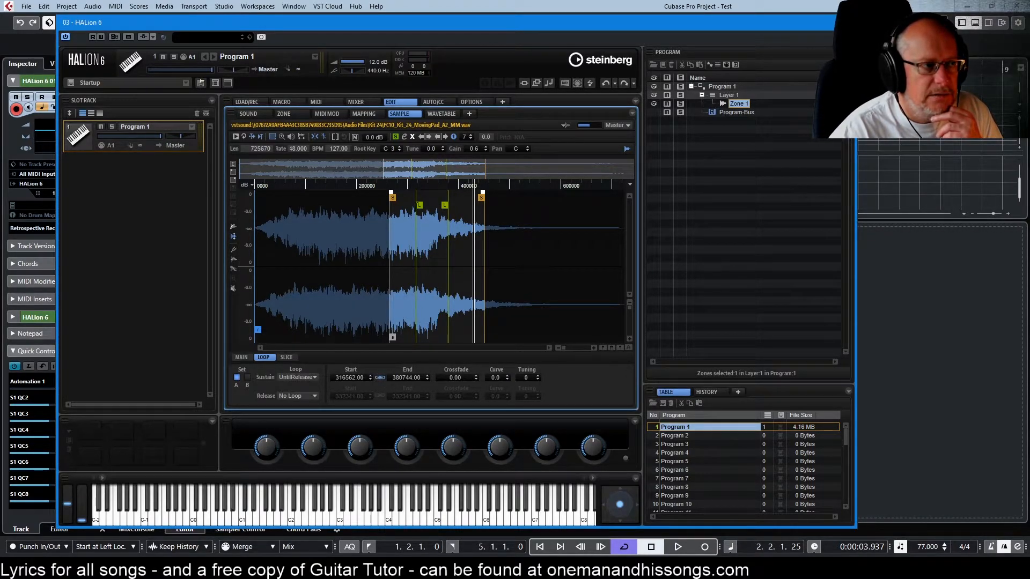
pyautogui.moveTo(419, 205); pyautogui.dragTo(417, 205)
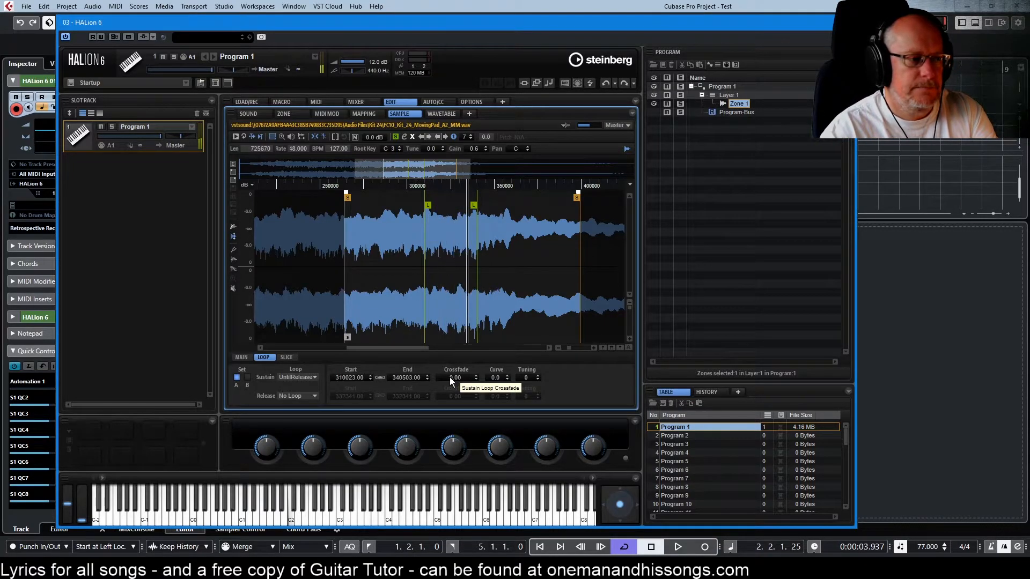
# Try sustain loop crossfade lengths of 1000, 3000 and 4000
pyautogui.doubleClick(449, 377)
pyautogui.write('1000')
pyautogui.press('Return')
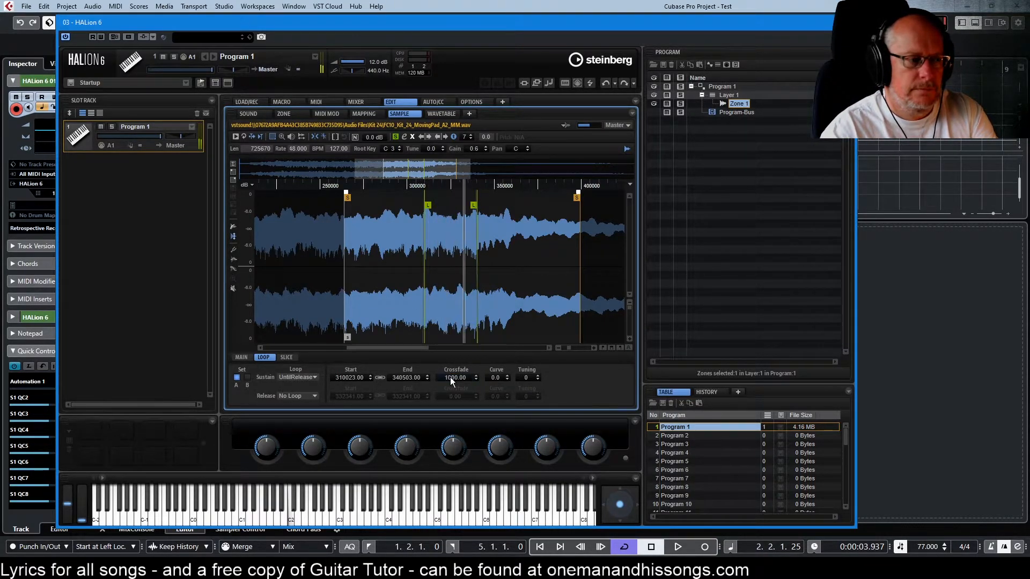
pyautogui.doubleClick(449, 377)
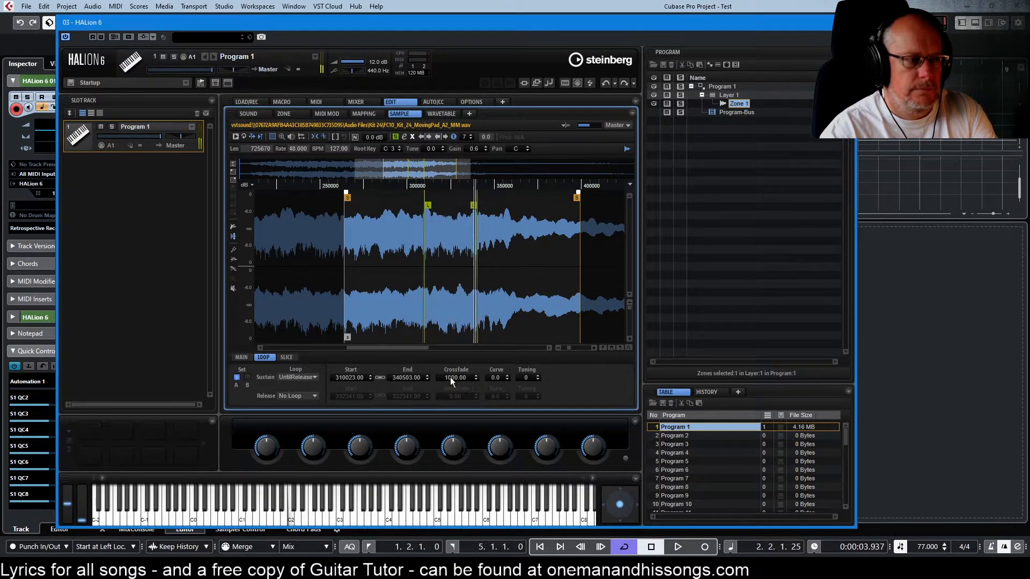
pyautogui.write('3000')
pyautogui.press('Return')
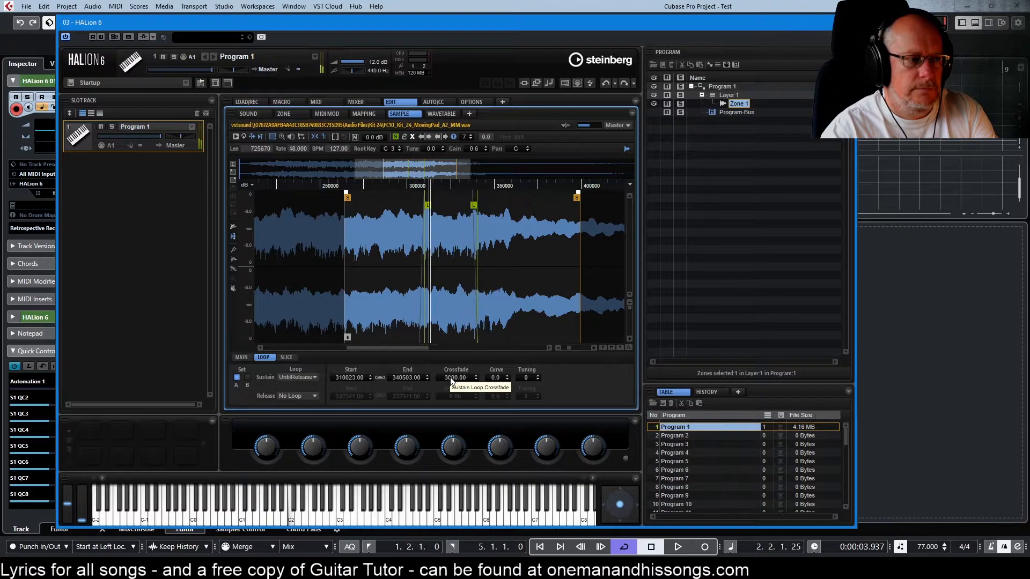
pyautogui.doubleClick(450, 378)
pyautogui.write('4000')
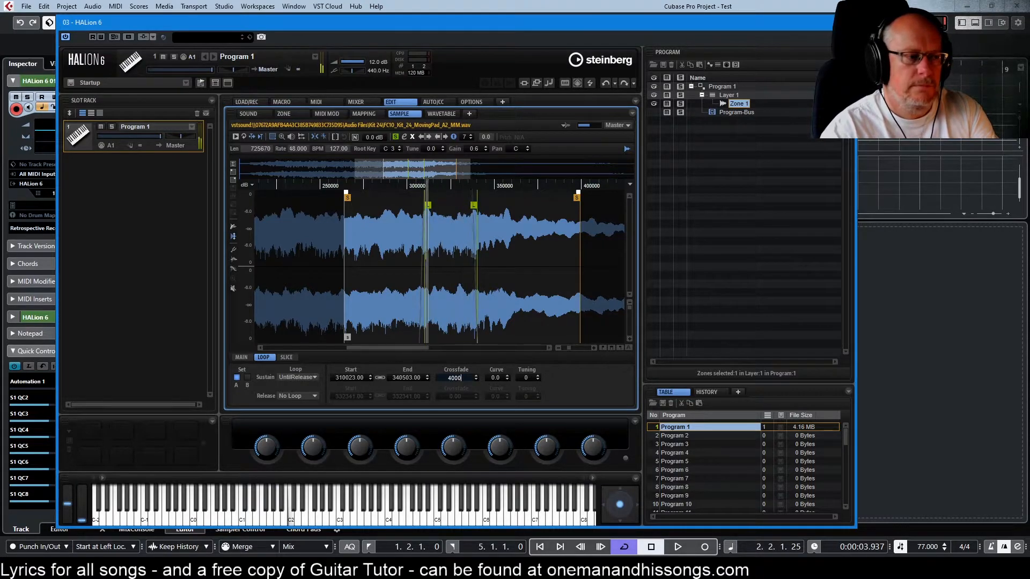
pyautogui.press('Return')
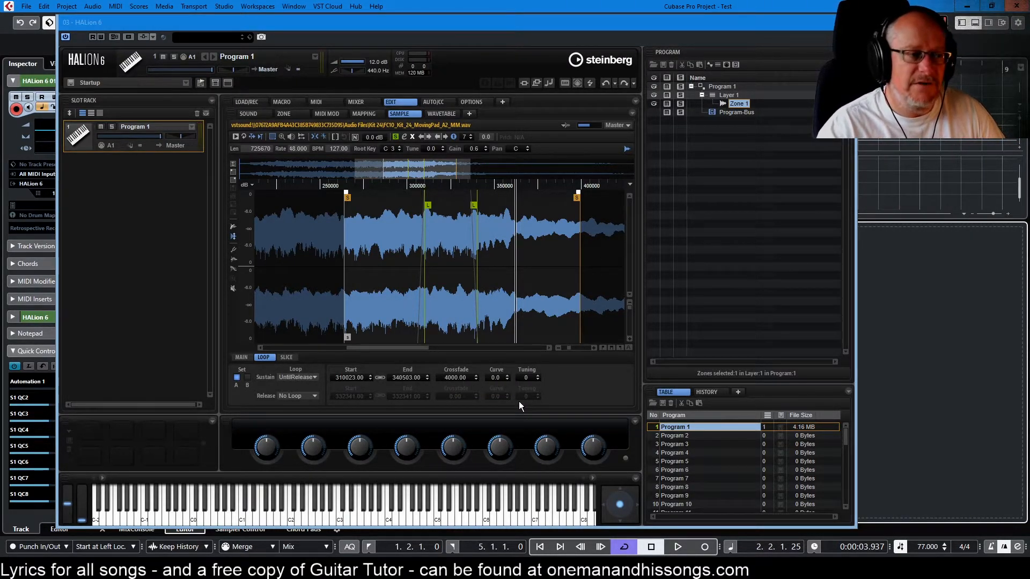
# Set the sustain loop crossfade to 6000
pyautogui.click(475, 376)
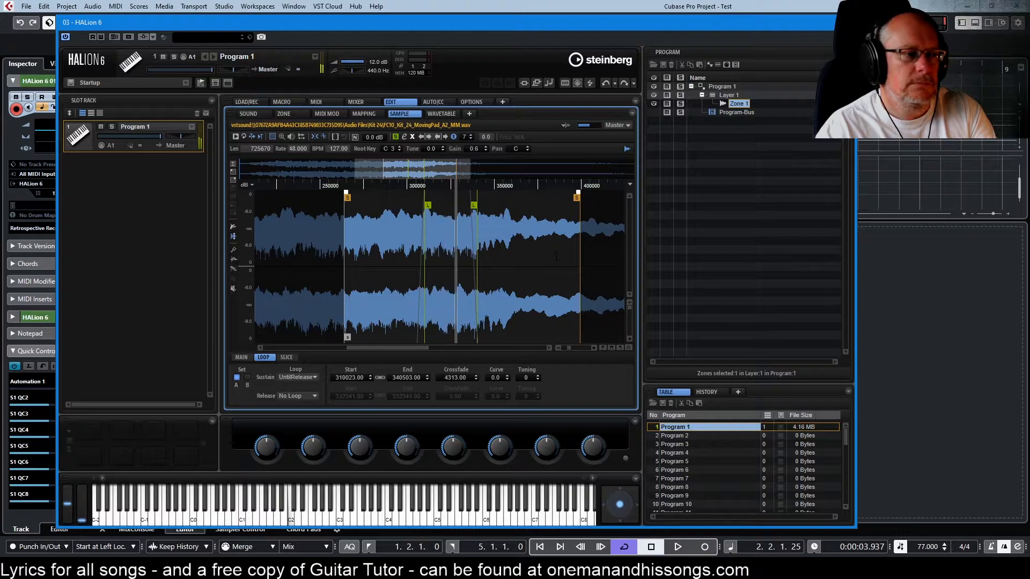
pyautogui.doubleClick(453, 377)
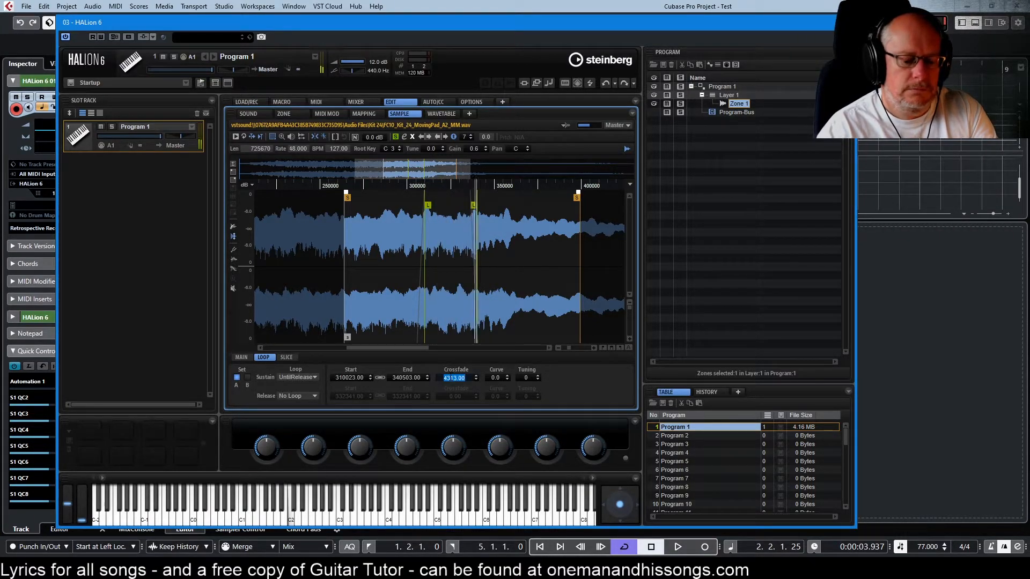
pyautogui.write('6000')
pyautogui.press('Return')
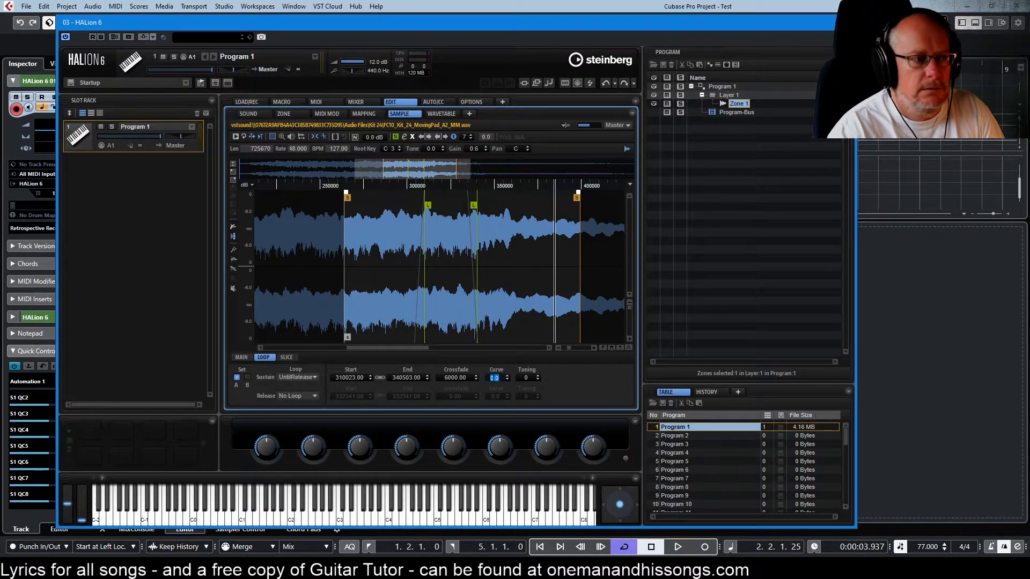
# Try a sustain loop crossfade curve of 50, then set the curve to 80
pyautogui.write('50')
pyautogui.press('Return')
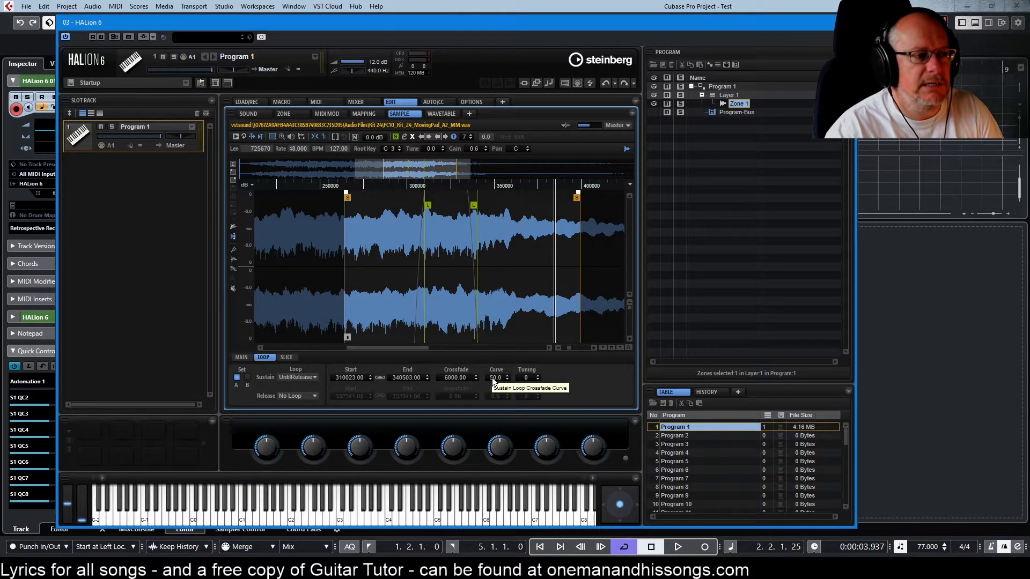
pyautogui.doubleClick(493, 379)
pyautogui.write('80')
pyautogui.press('Return')
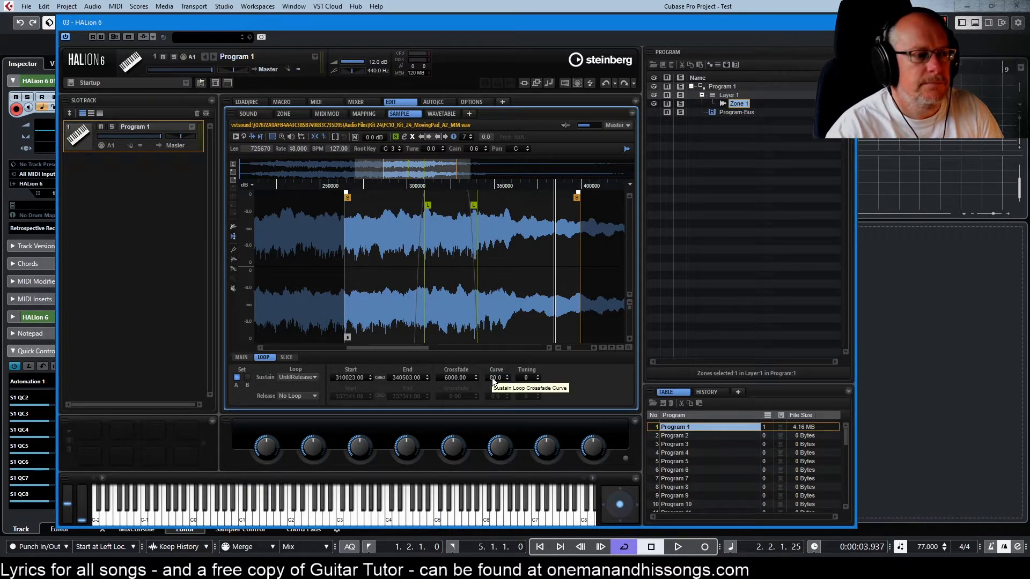
# Set the sustain loop's crossfade curve to 90 and its tuning to 100
pyautogui.doubleClick(493, 379)
pyautogui.write('90')
pyautogui.press('Return')
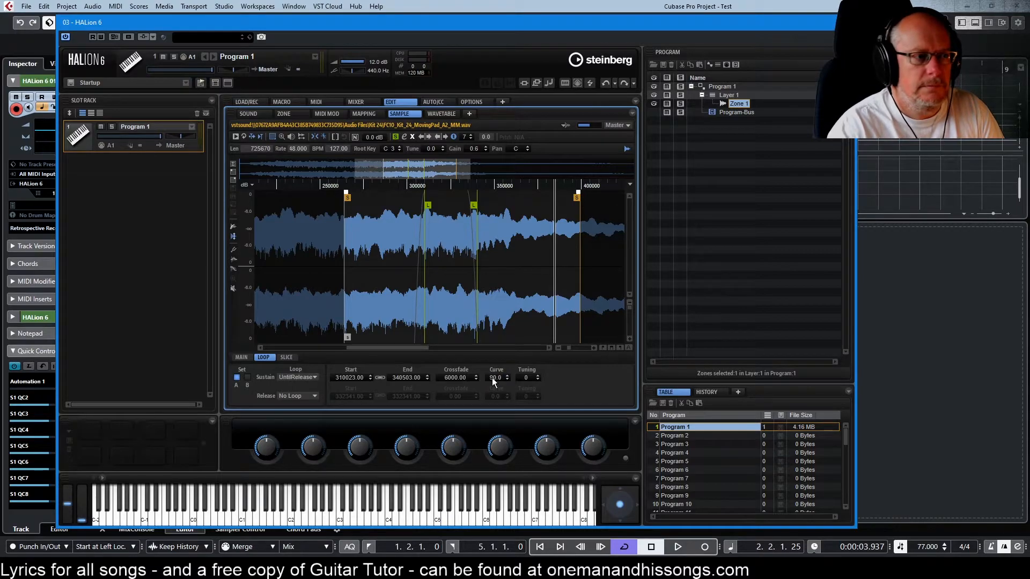
pyautogui.doubleClick(526, 379)
pyautogui.write('100')
pyautogui.press('Return')
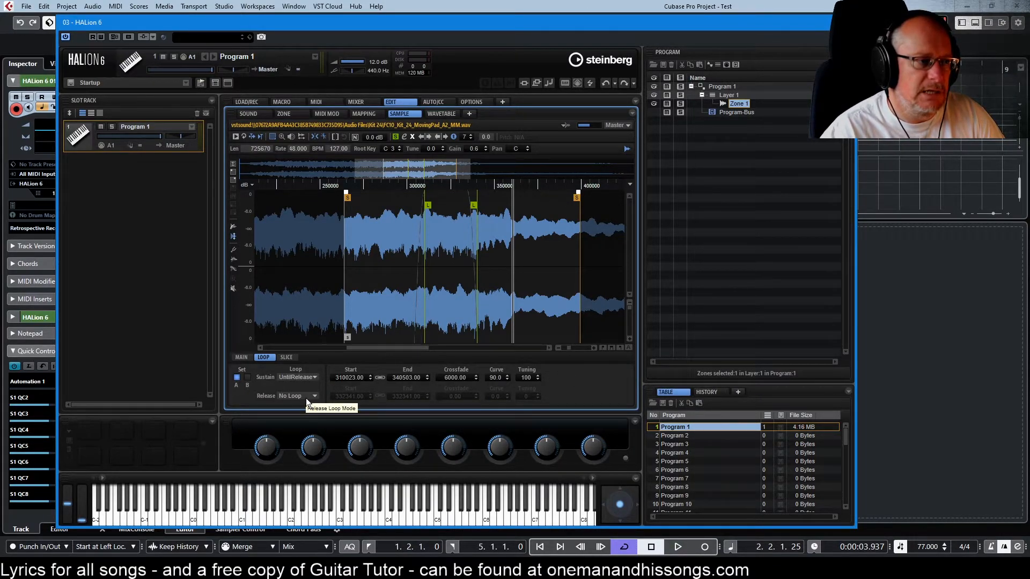
# Set the release loop mode to Continuous
pyautogui.click(289, 397)
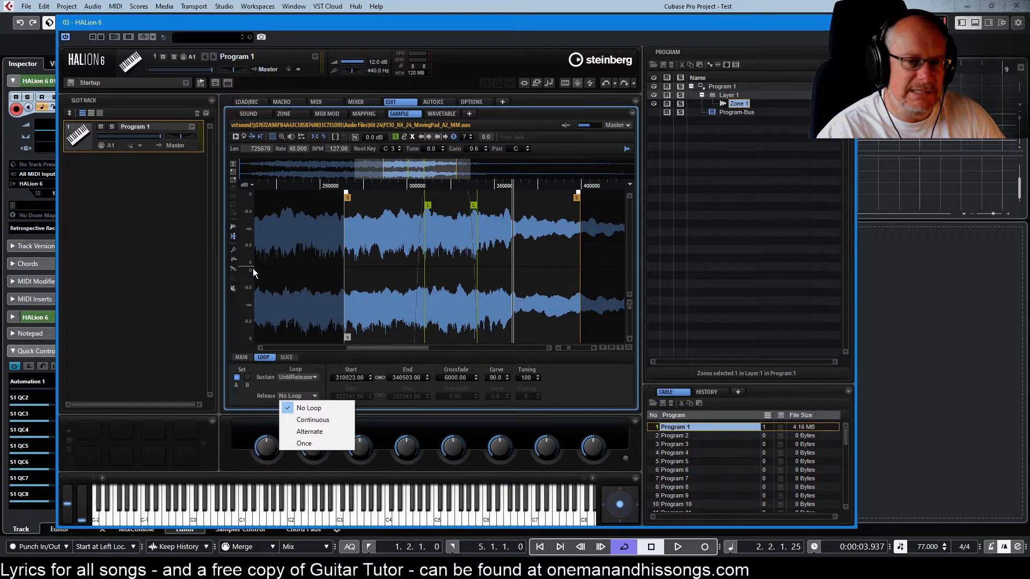
pyautogui.click(300, 407)
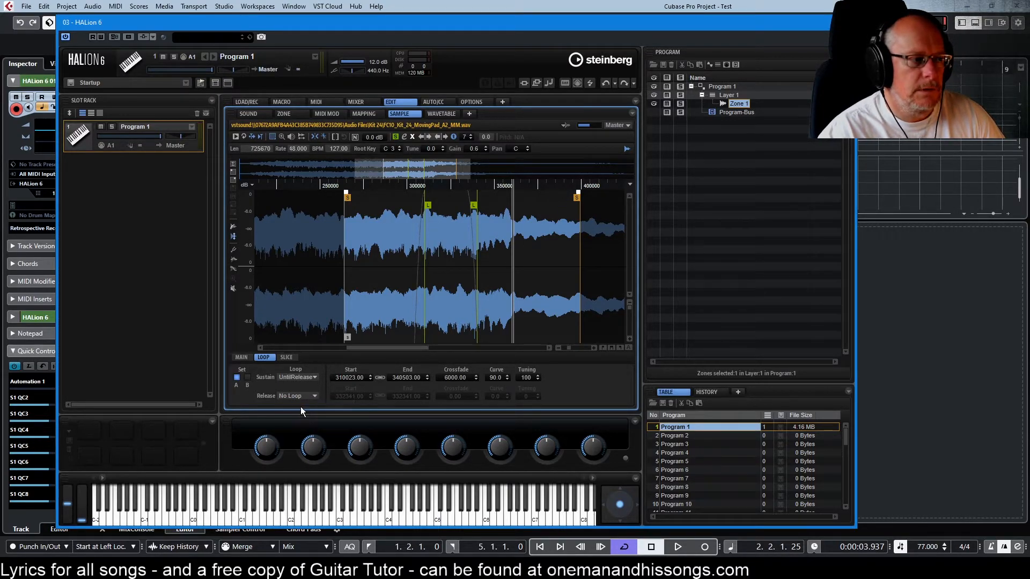
pyautogui.click(298, 396)
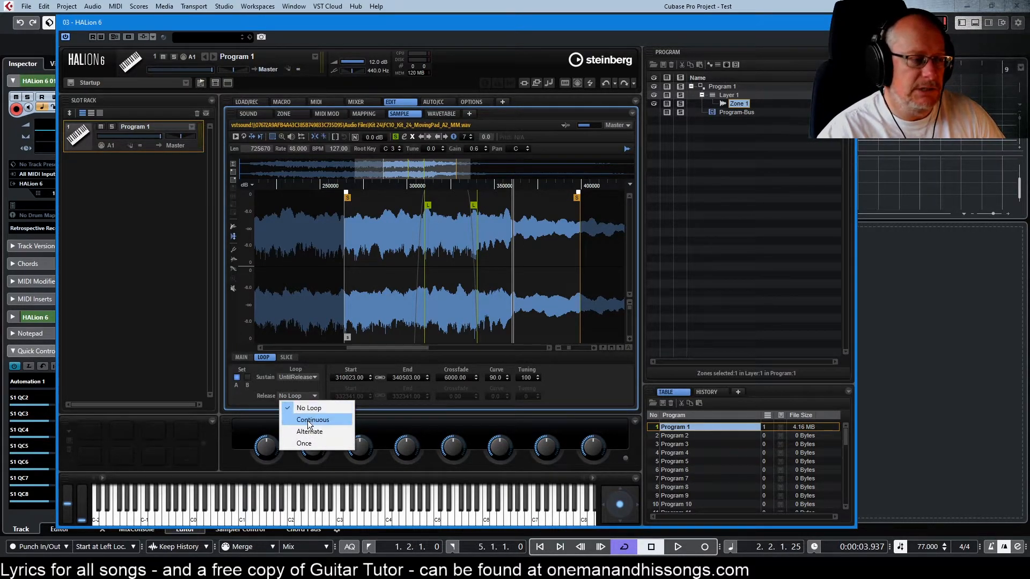
pyautogui.click(305, 419)
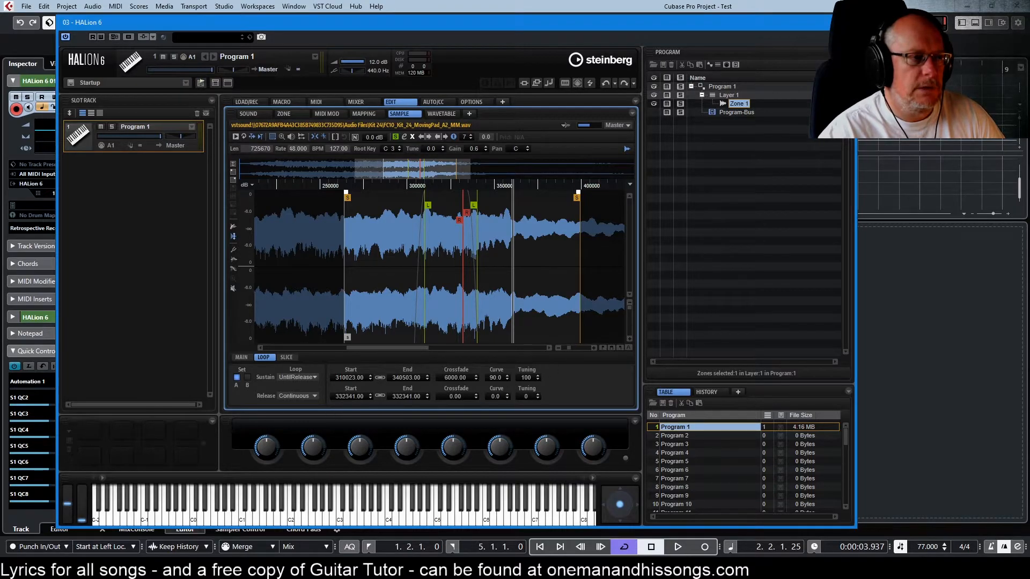
# Move the release loop to start at about 343889 and end at about 359609, after the sustain loop
pyautogui.moveTo(465, 213)
pyautogui.mouseDown()
pyautogui.moveTo(434, 213)
pyautogui.moveTo(442, 214)
pyautogui.mouseUp()
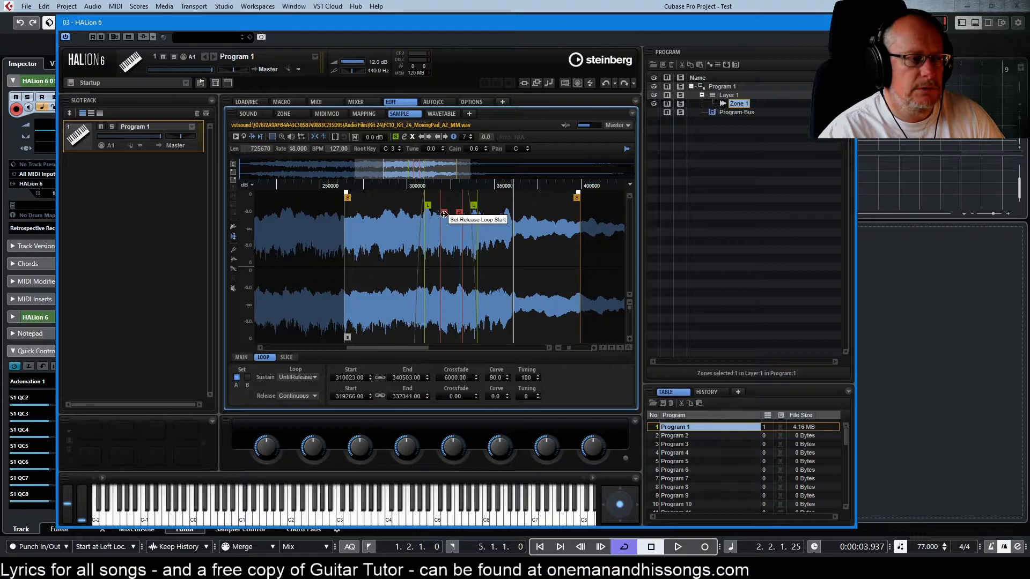
pyautogui.moveTo(465, 213); pyautogui.dragTo(560, 212)
pyautogui.moveTo(444, 213); pyautogui.dragTo(535, 219)
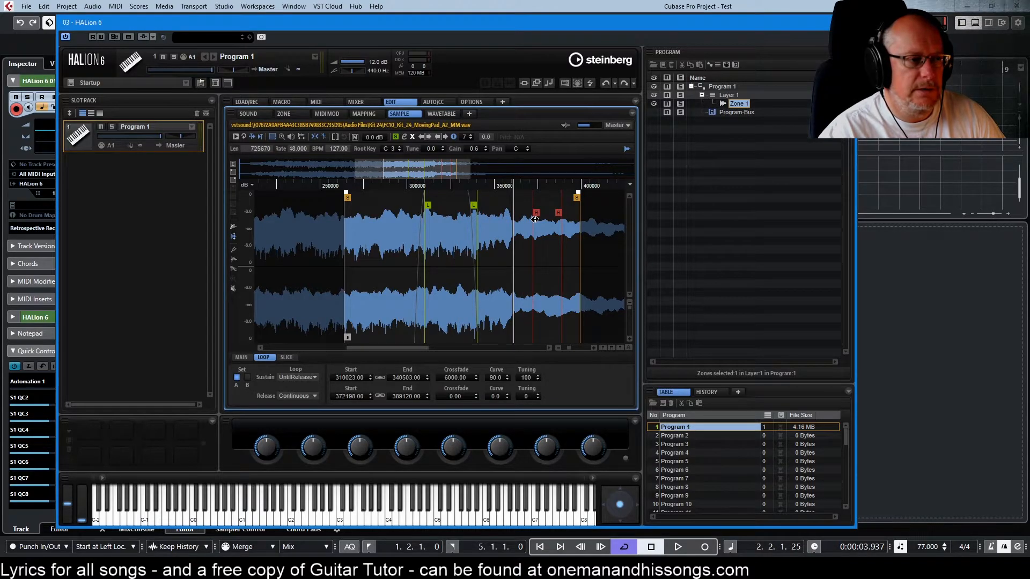
pyautogui.moveTo(534, 216); pyautogui.dragTo(484, 213)
pyautogui.moveTo(558, 213); pyautogui.dragTo(505, 215)
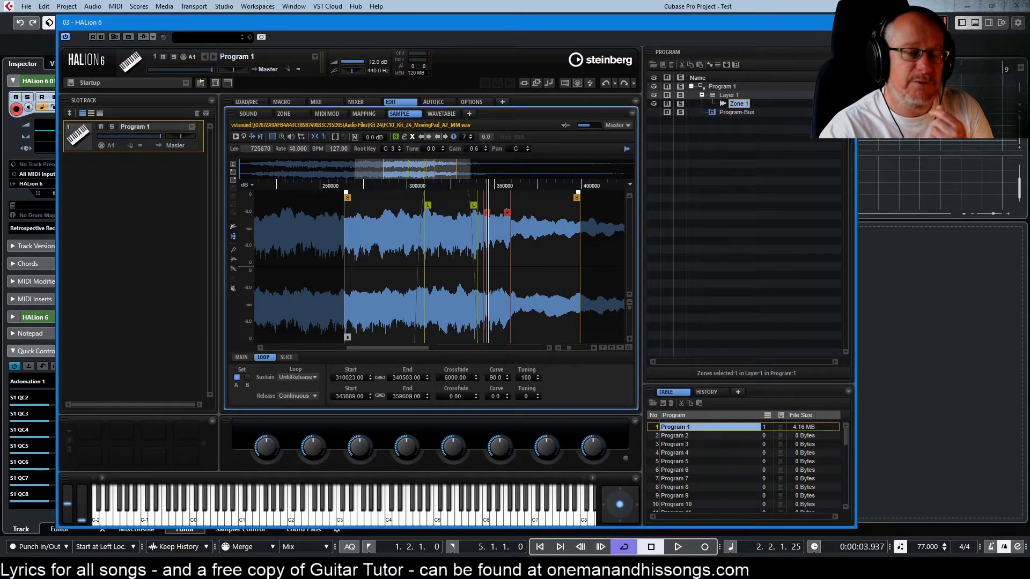
# Show the loop crossfade edit view and compare how the sustain and release loops overlap the waveform
pyautogui.click(404, 137)
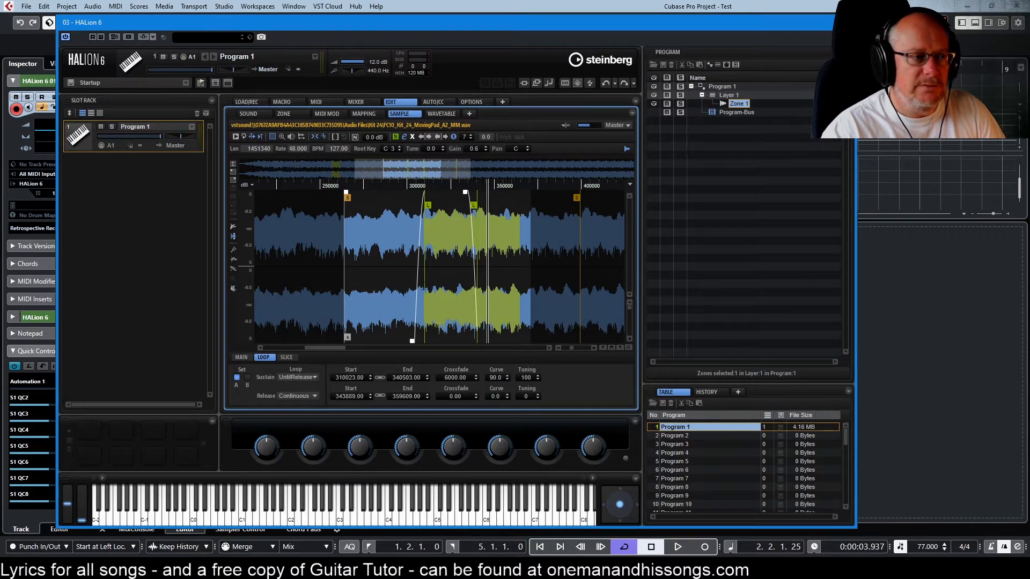
pyautogui.moveTo(315, 348); pyautogui.dragTo(333, 348)
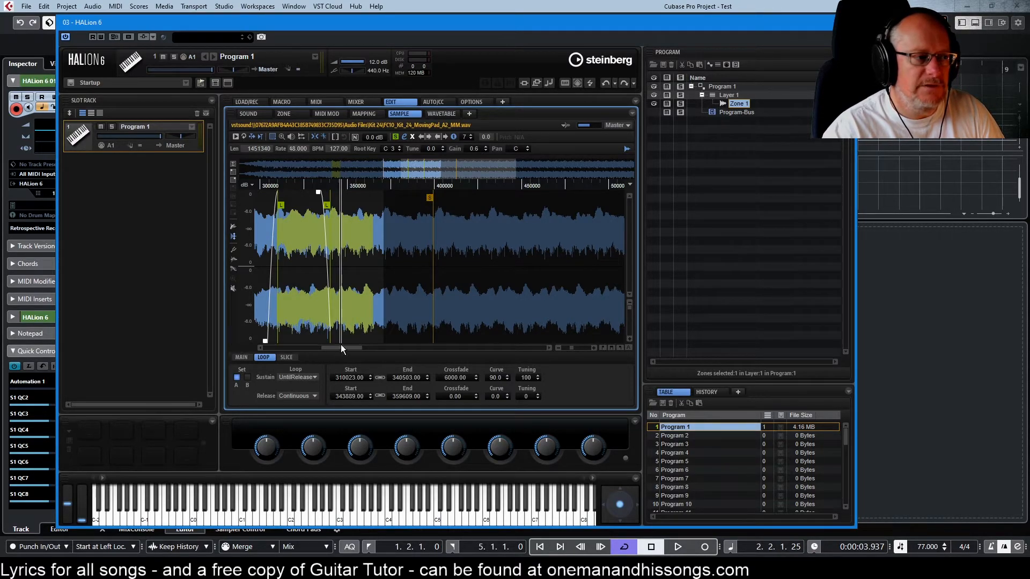
pyautogui.moveTo(340, 349); pyautogui.dragTo(330, 349)
pyautogui.click(396, 137)
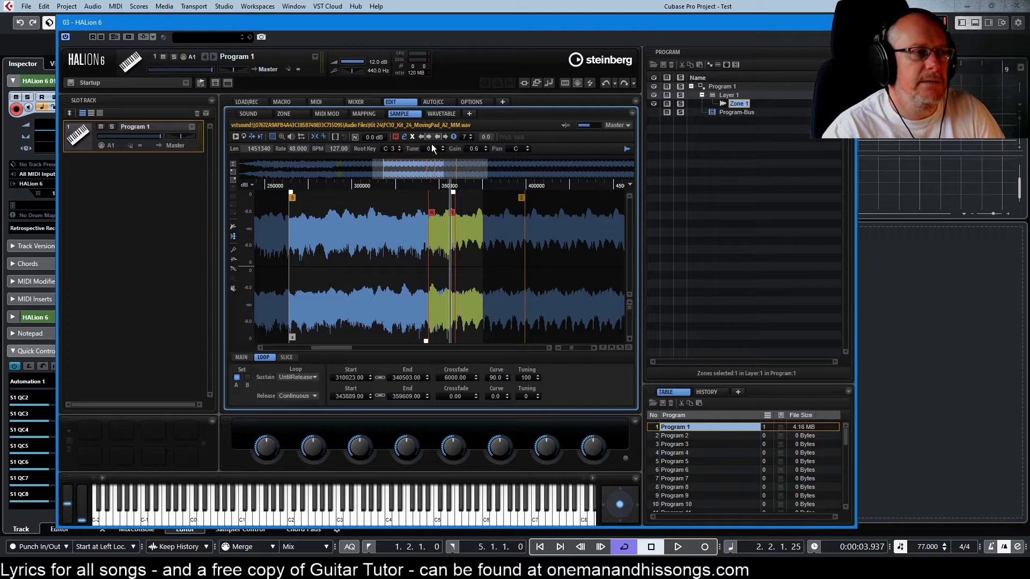
pyautogui.click(408, 141)
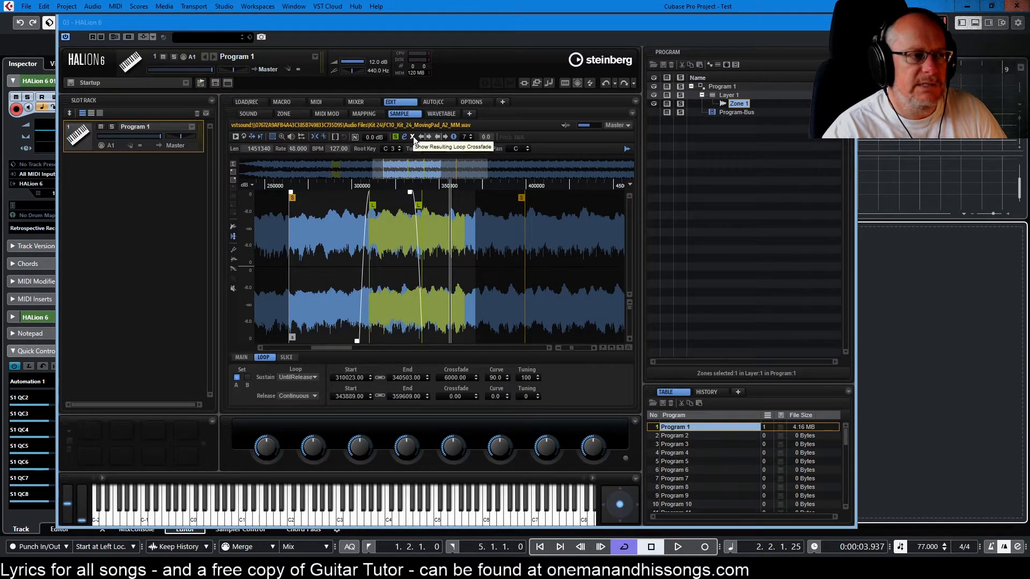
# Toggle the display of the resulting loop crossfade to compare the sustain loop with and without it
pyautogui.click(412, 136)
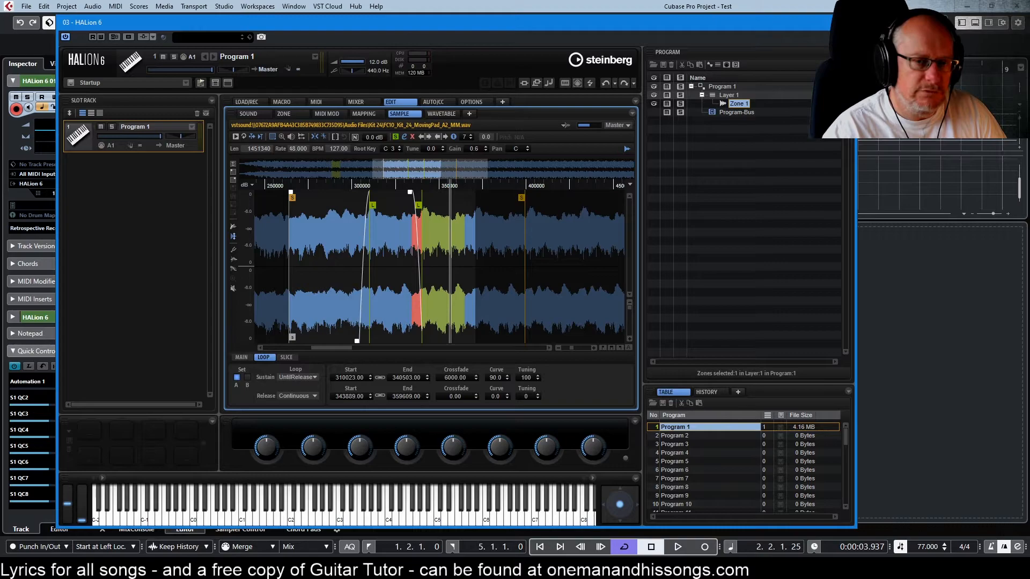
pyautogui.click(413, 137)
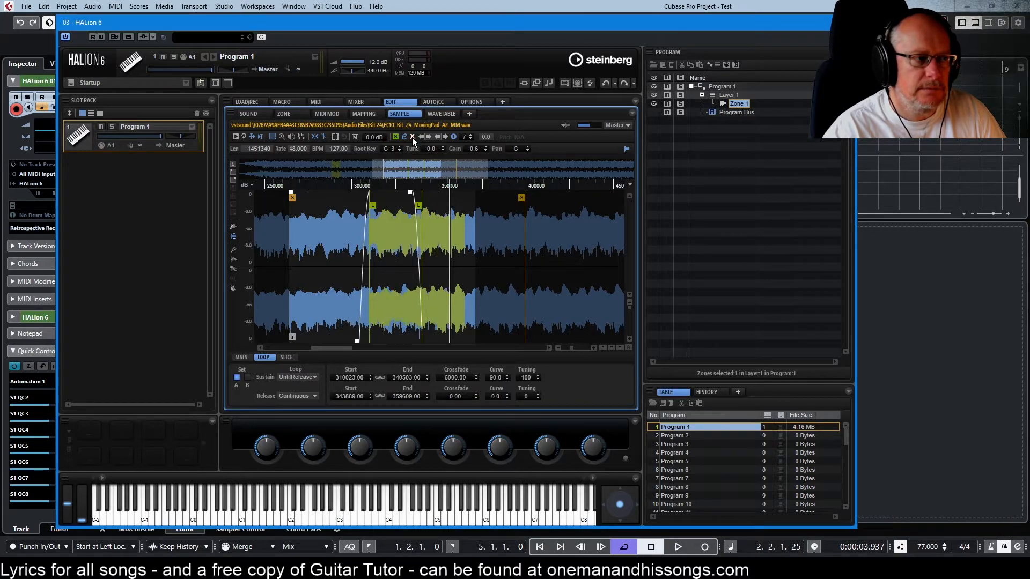
pyautogui.click(412, 138)
pyautogui.click(412, 137)
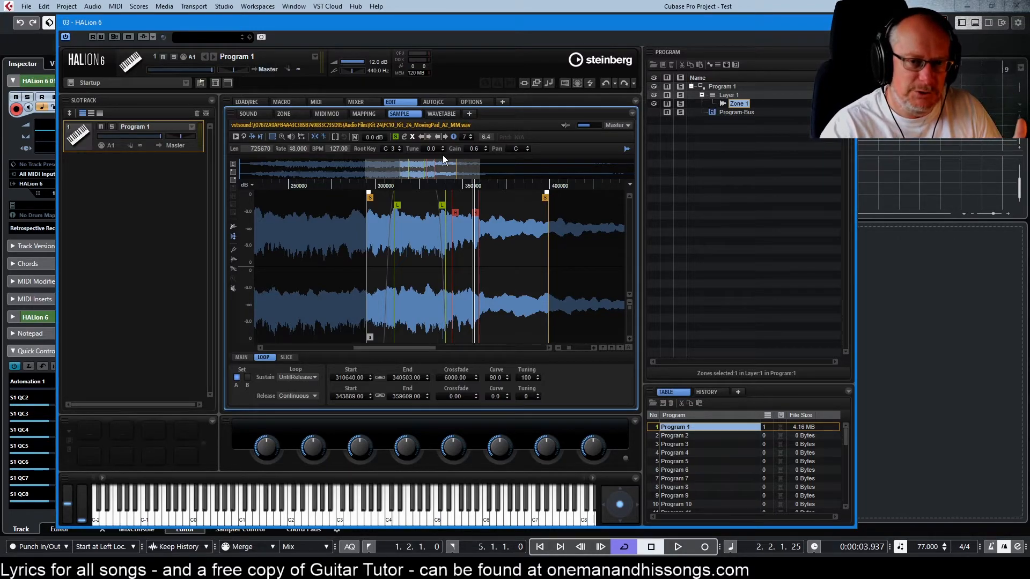
# Move the sample start earlier and auto-find earlier sustain loop starts until the loop begins at 235976
pyautogui.click(420, 136)
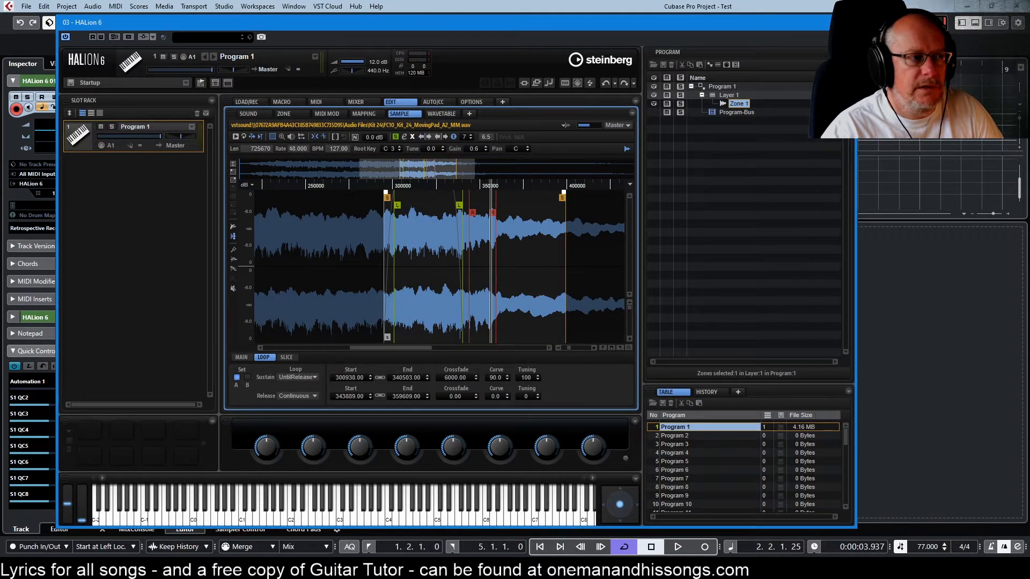
pyautogui.moveTo(387, 198); pyautogui.dragTo(274, 199)
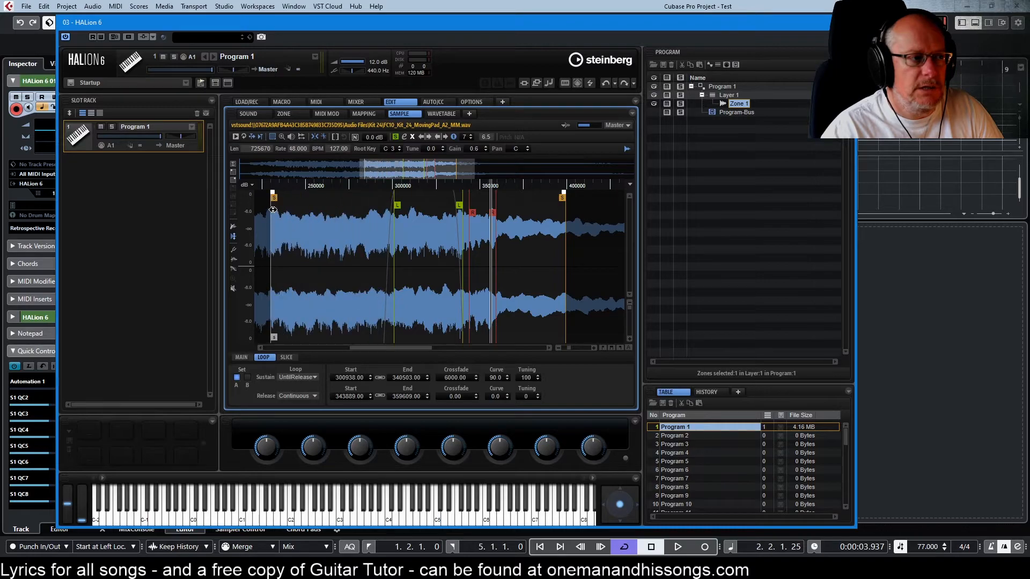
pyautogui.click(422, 137)
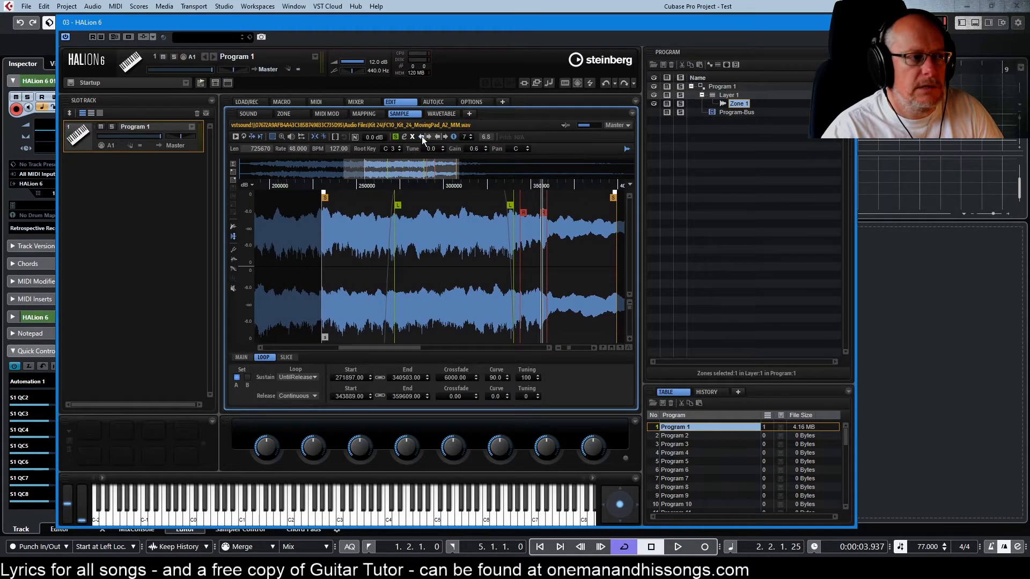
pyautogui.click(422, 136)
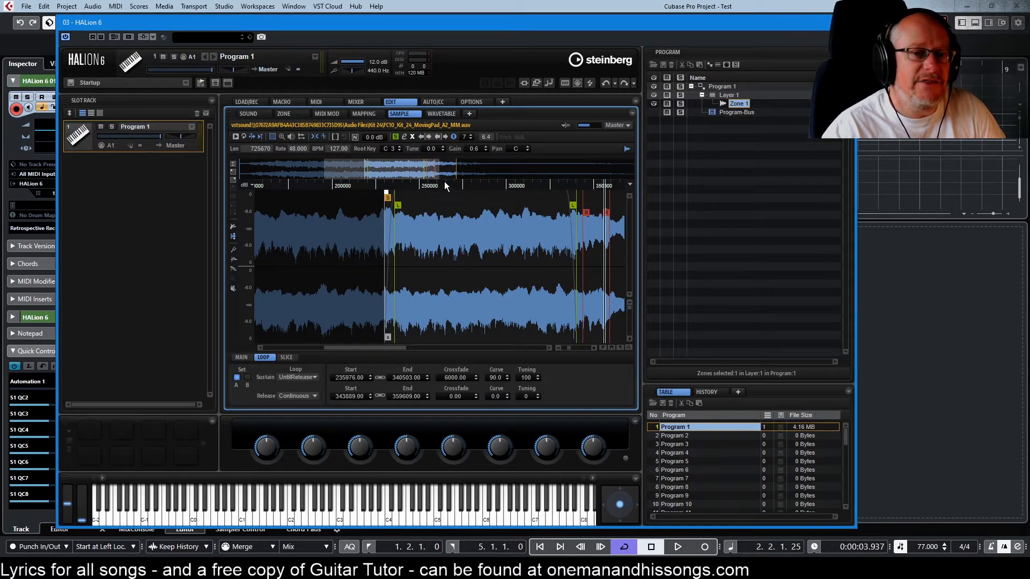
# Auto-find an earlier sustain loop end at 316906 and raise the loop search quality setting to 9
pyautogui.click(439, 136)
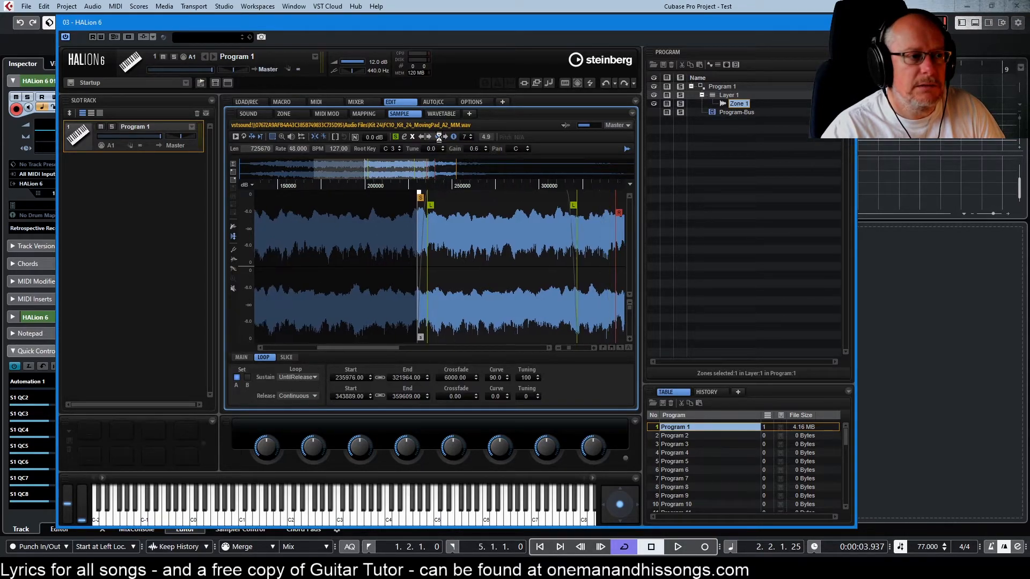
pyautogui.click(439, 136)
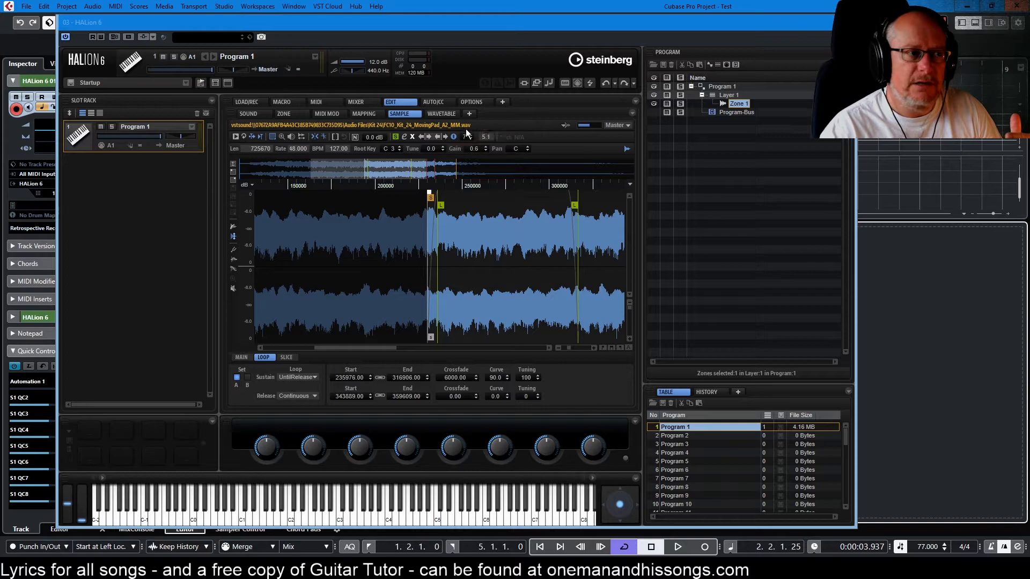
pyautogui.click(470, 135)
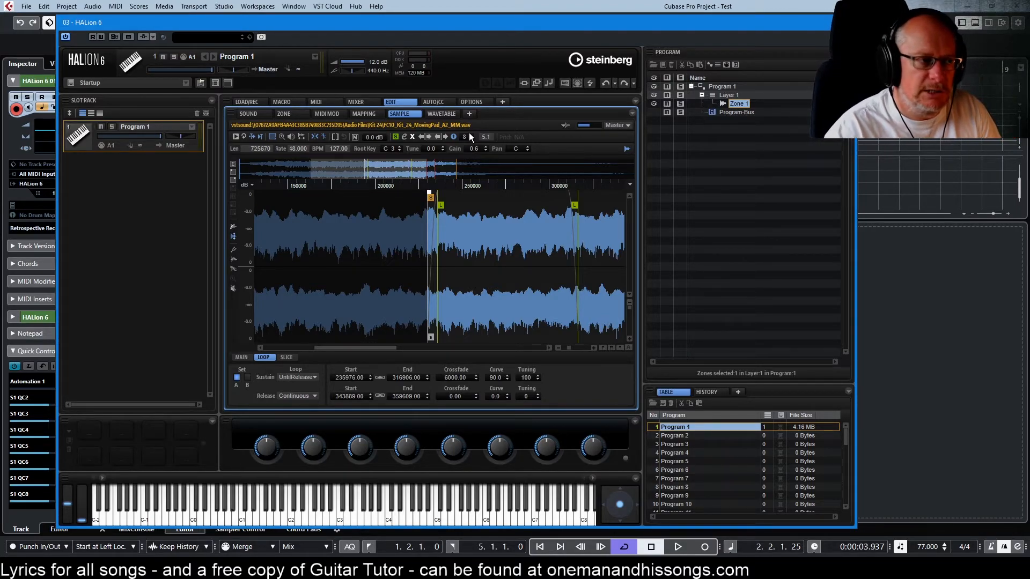
pyautogui.click(471, 134)
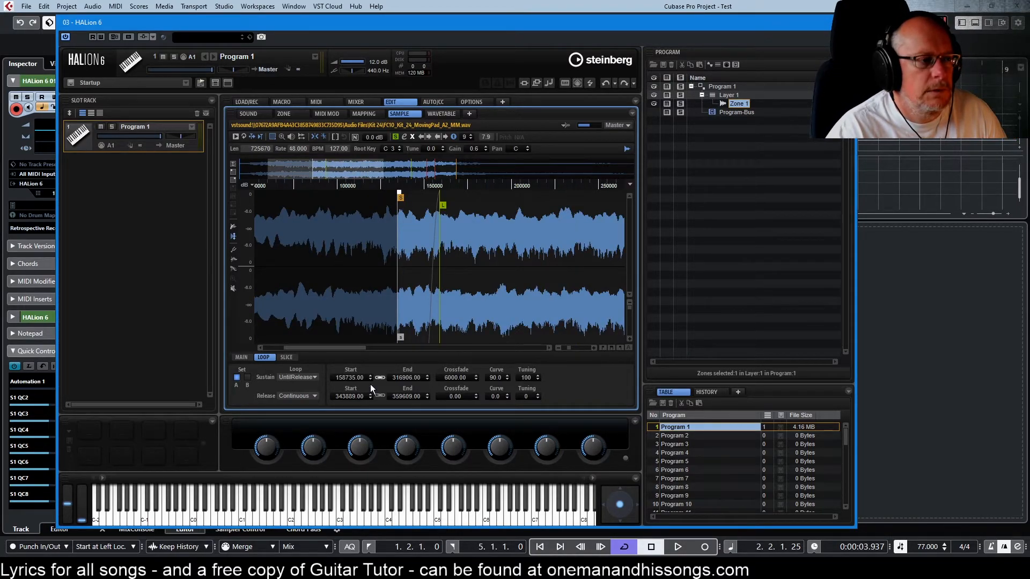
# In loop set B, set the sustain loop to Continuous and the release loop to Alternate
pyautogui.click(246, 377)
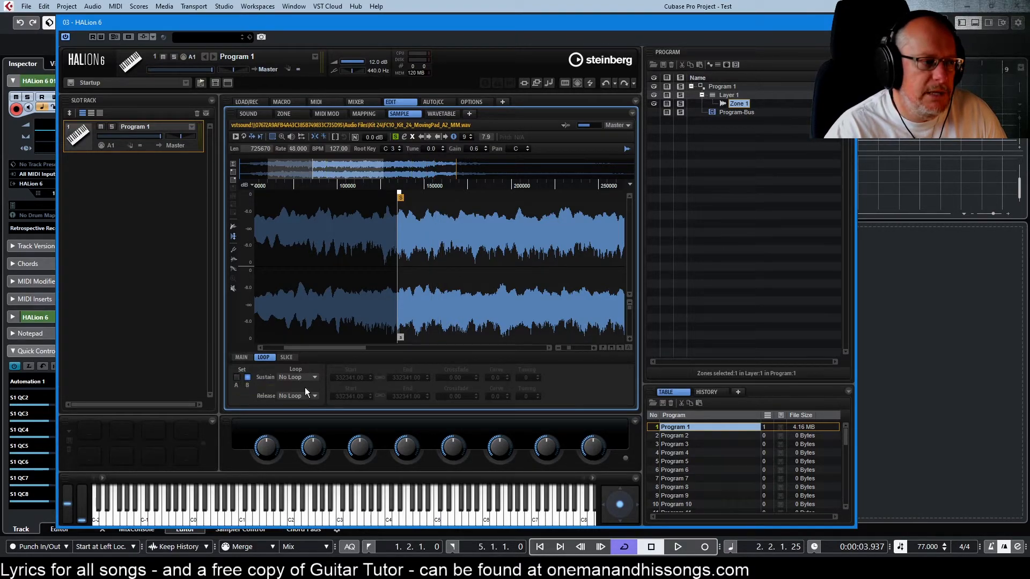
pyautogui.click(292, 378)
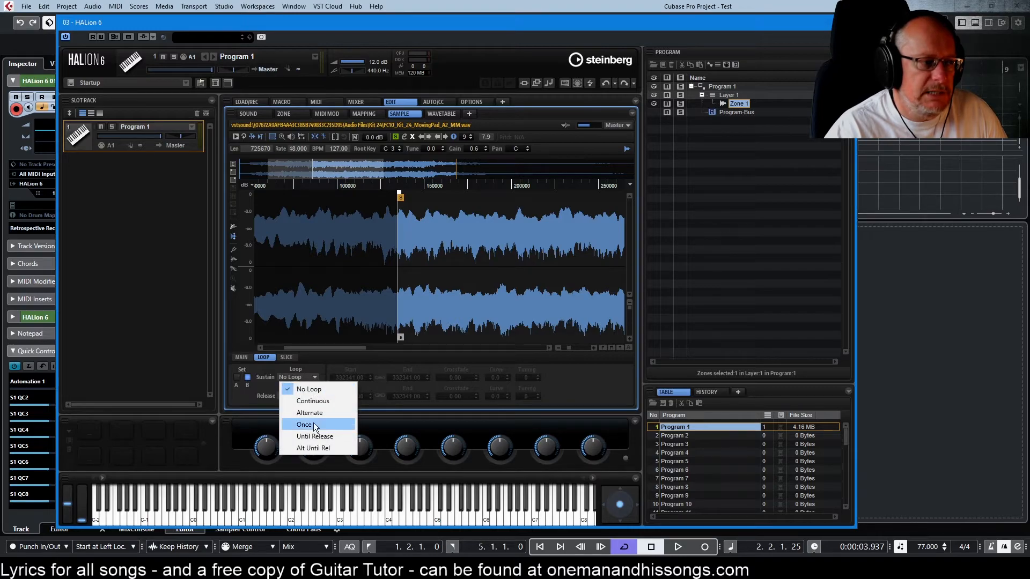
pyautogui.click(286, 401)
pyautogui.click(284, 394)
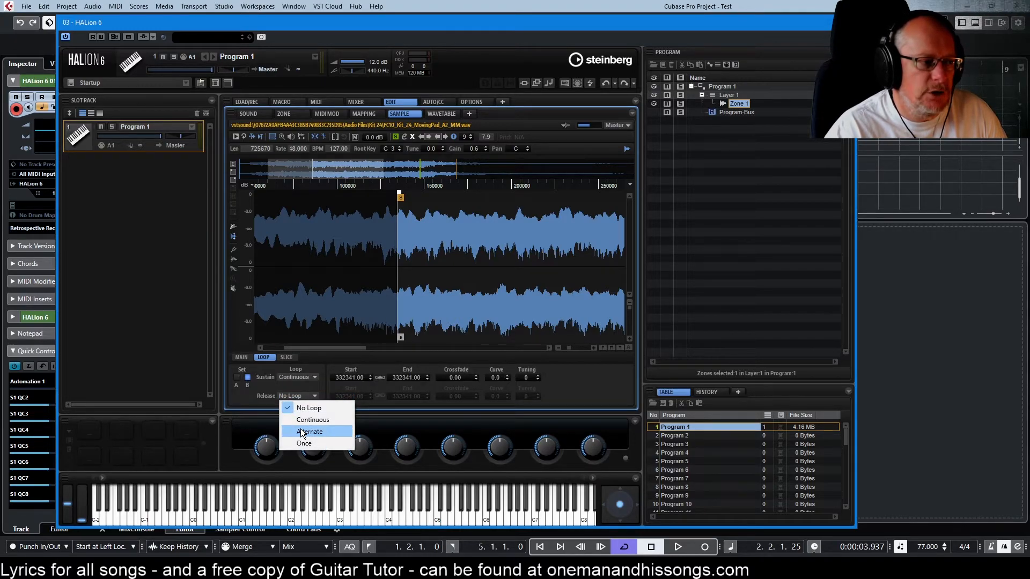
pyautogui.click(301, 429)
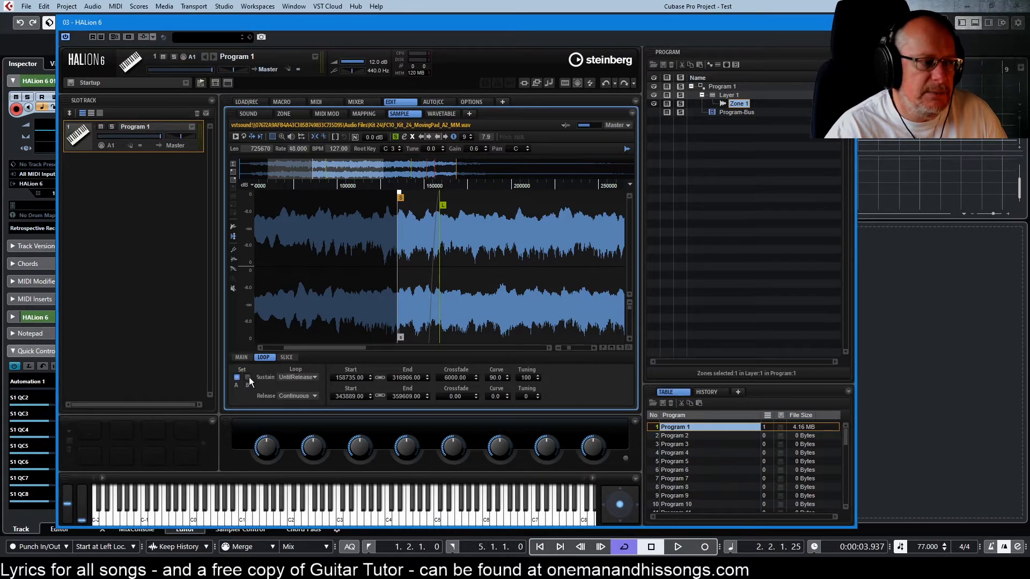
# Try the One-Shot and Reverse One-Shot playback modes in the main sample settings
pyautogui.click(242, 357)
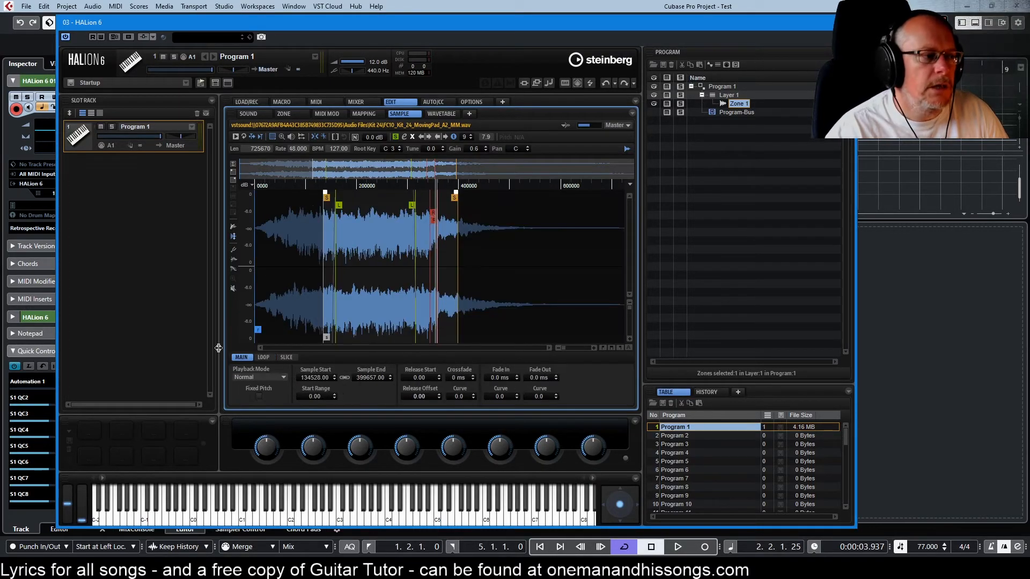
pyautogui.click(243, 378)
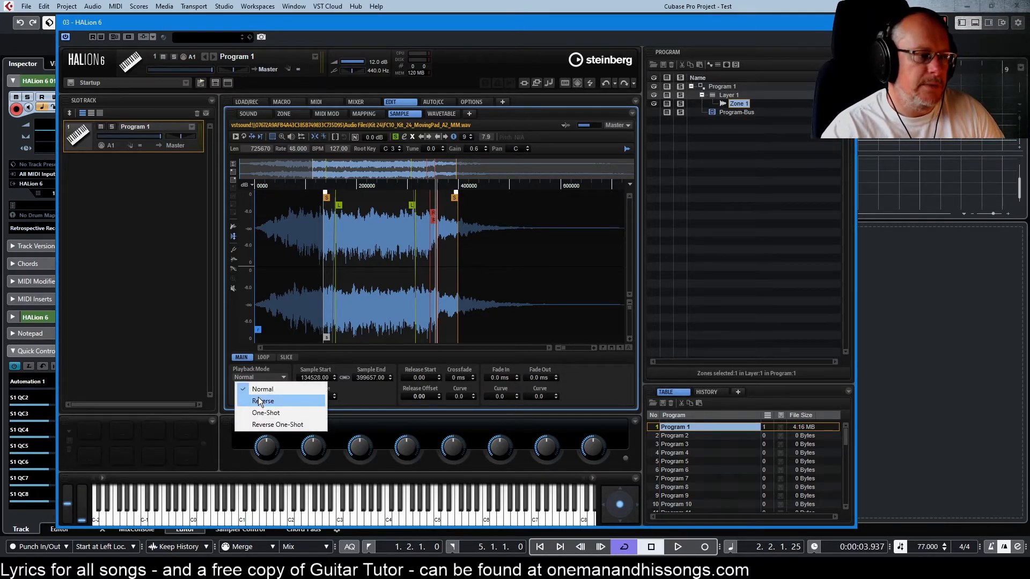
pyautogui.click(266, 413)
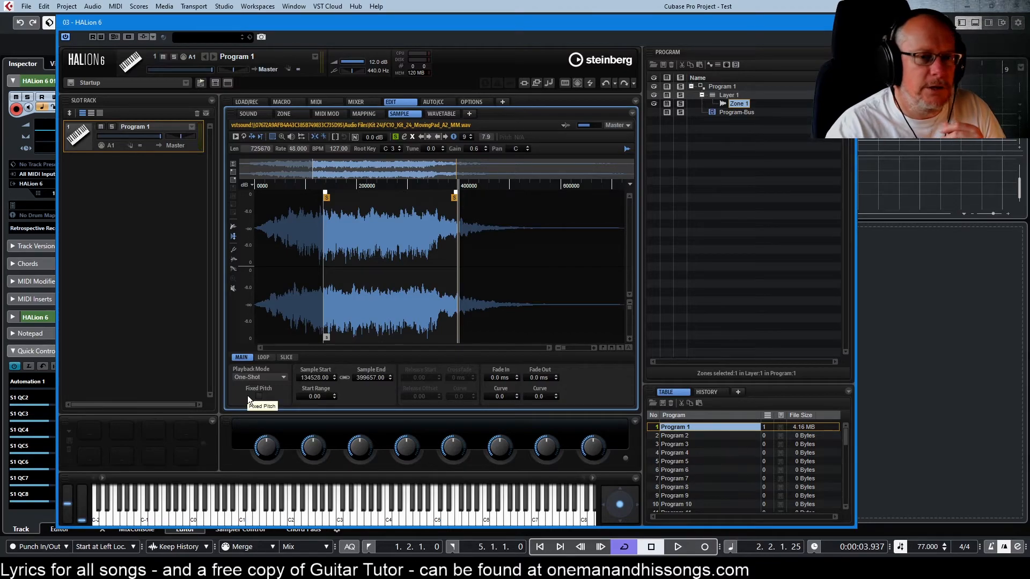
pyautogui.click(250, 376)
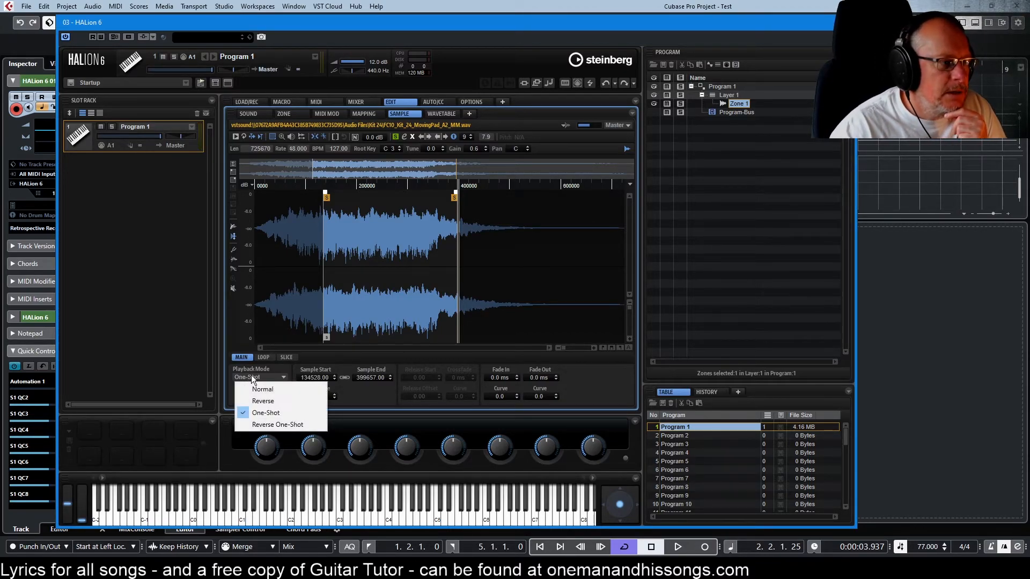
pyautogui.click(278, 425)
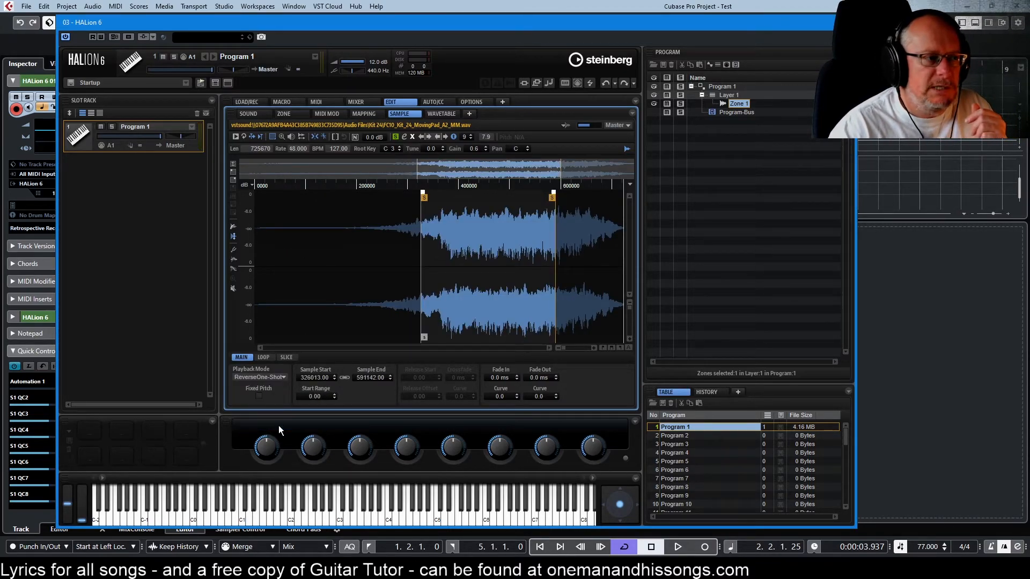
# Return the sample's playback mode to Normal and turn off Fixed Pitch
pyautogui.click(255, 375)
pyautogui.click(263, 389)
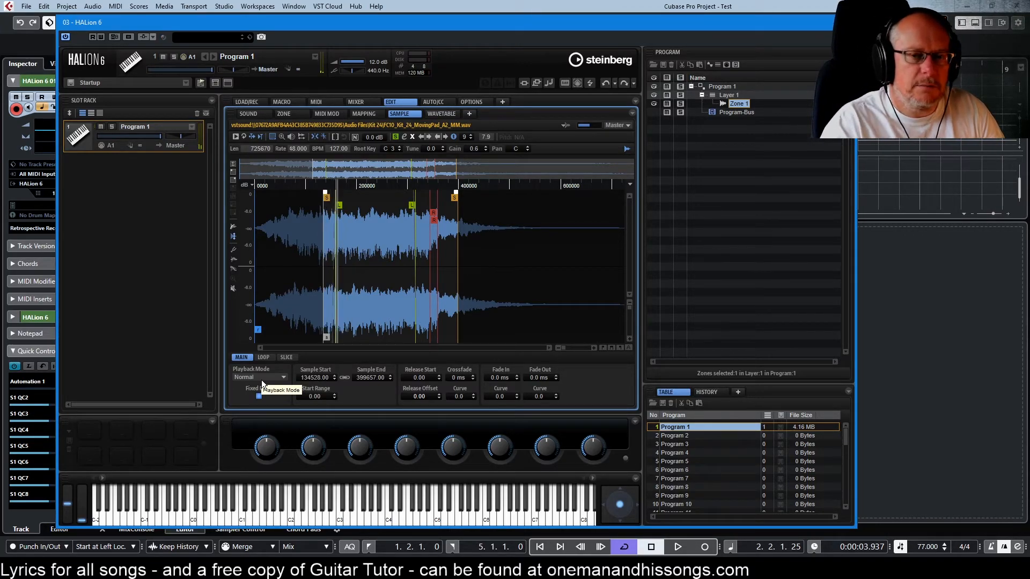
pyautogui.click(259, 396)
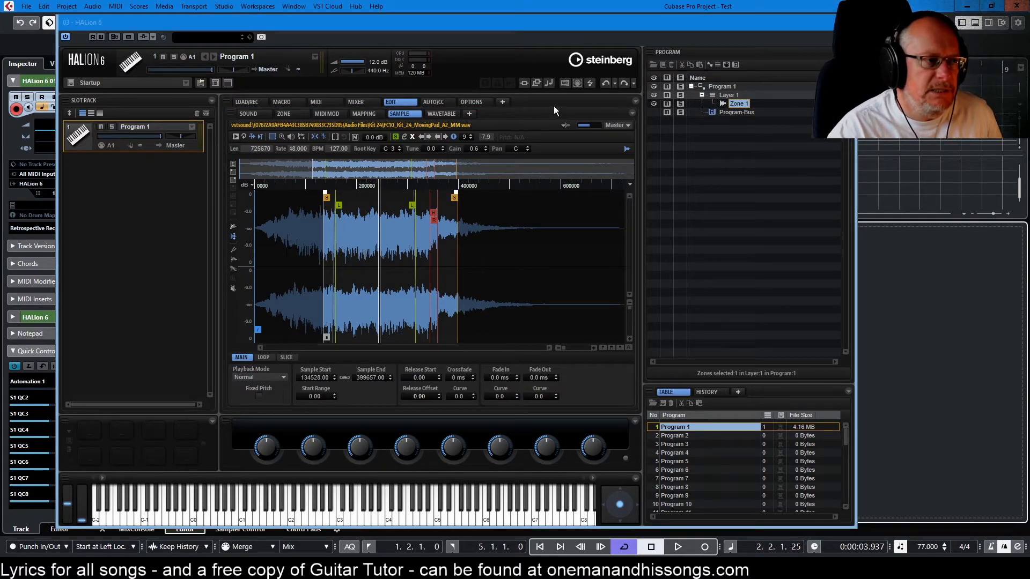
# In the zone's modulation matrix, route Note-on Velocity to Sample Start with a depth of 59.5
pyautogui.click(285, 115)
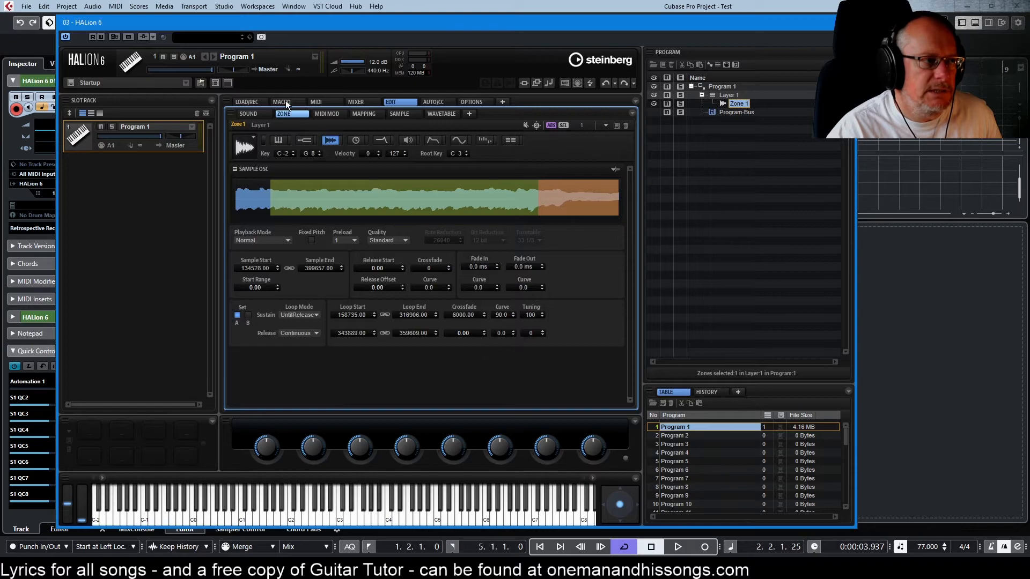
pyautogui.click(510, 141)
pyautogui.click(291, 198)
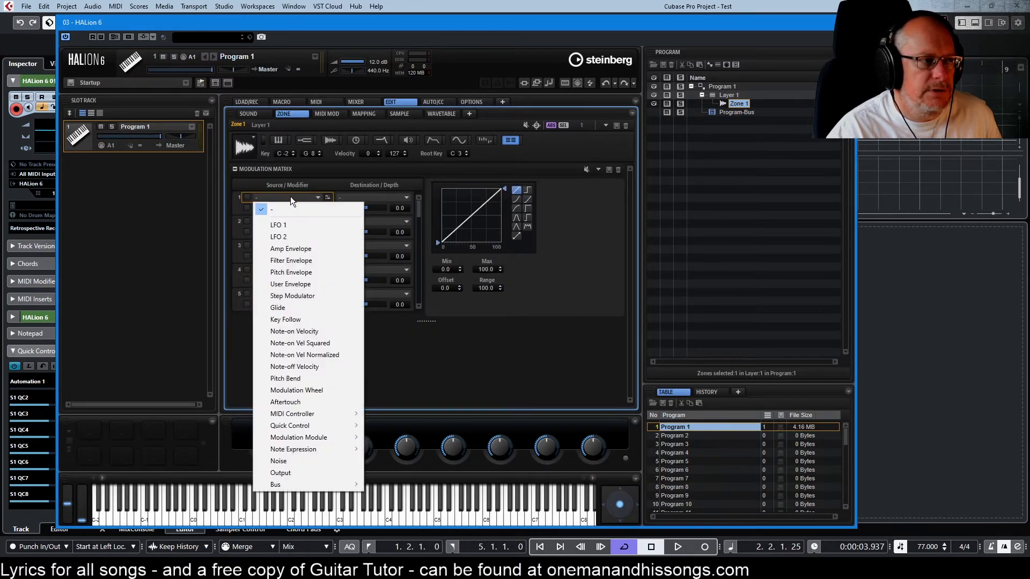
pyautogui.click(300, 332)
pyautogui.click(368, 198)
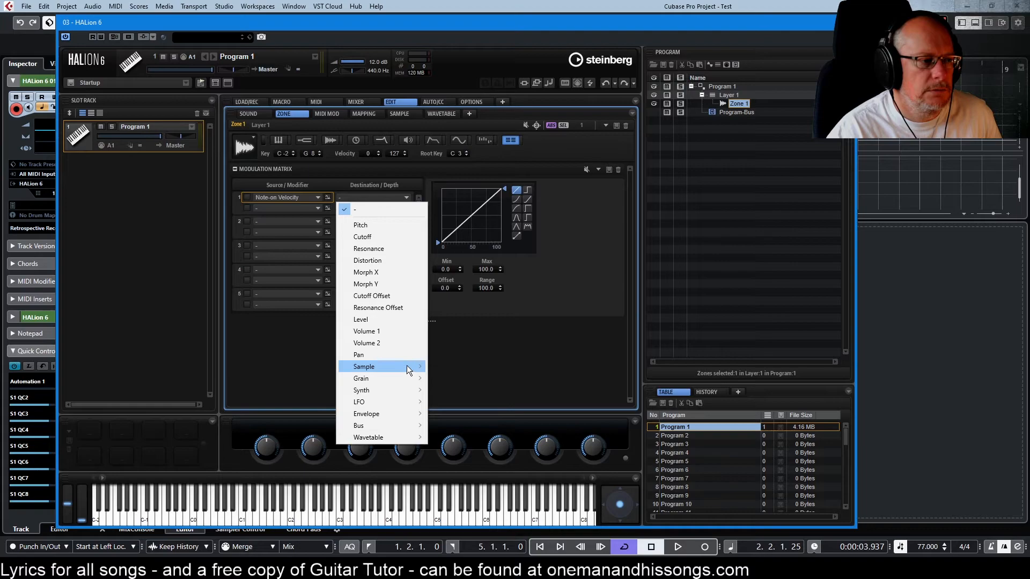
pyautogui.moveTo(409, 367)
pyautogui.click(465, 368)
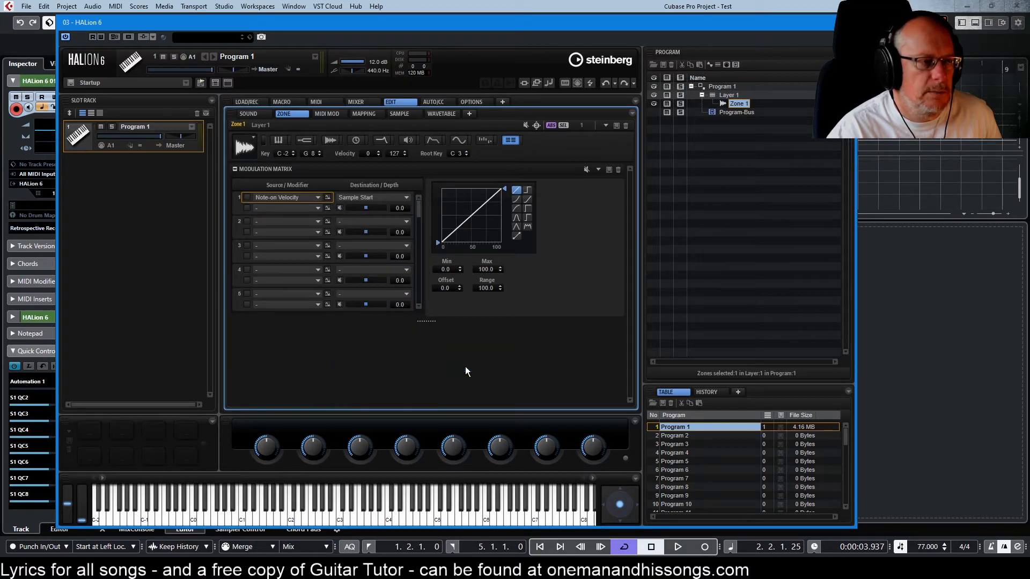
pyautogui.moveTo(366, 208); pyautogui.dragTo(378, 208)
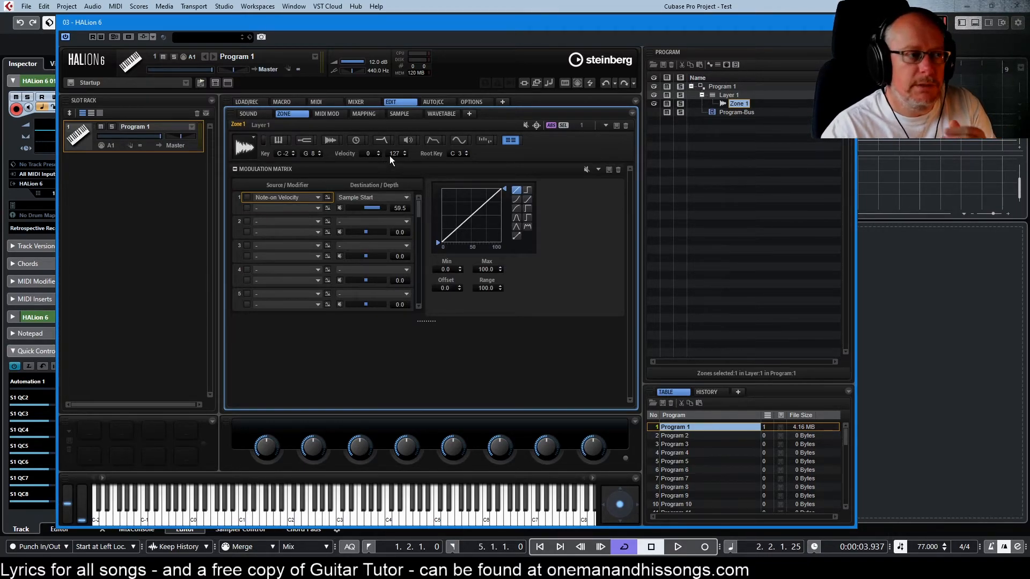
# Try sample Start Range values of 500, 20000 and 50000, and reset the range to 0
pyautogui.click(398, 115)
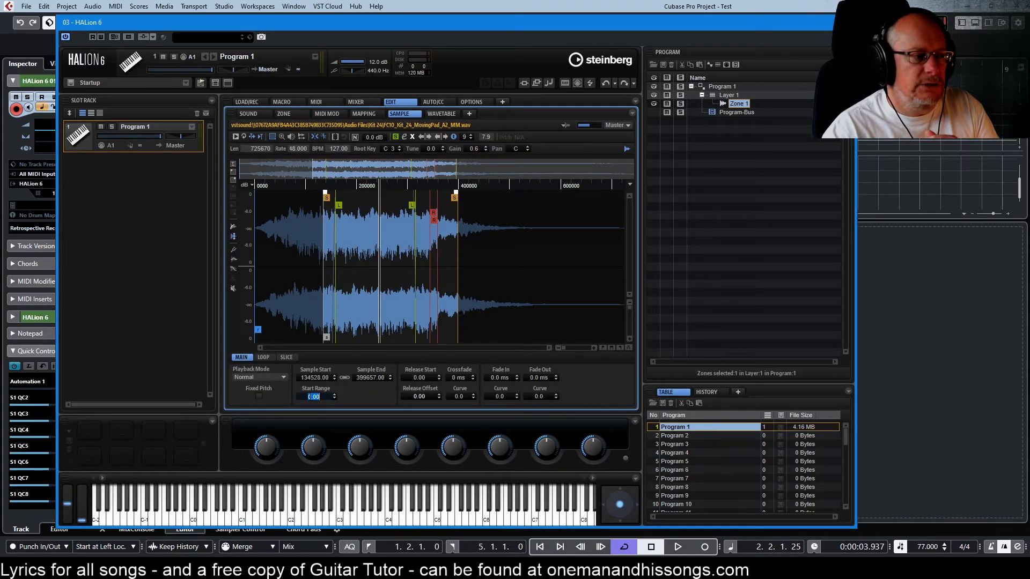
pyautogui.write('500')
pyautogui.press('Return')
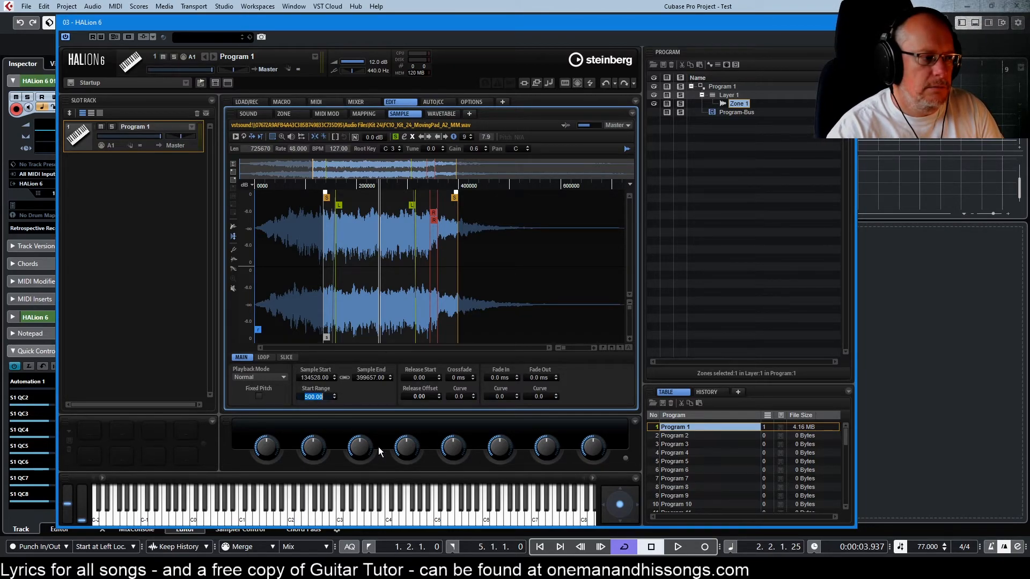
pyautogui.write('20000')
pyautogui.press('Return')
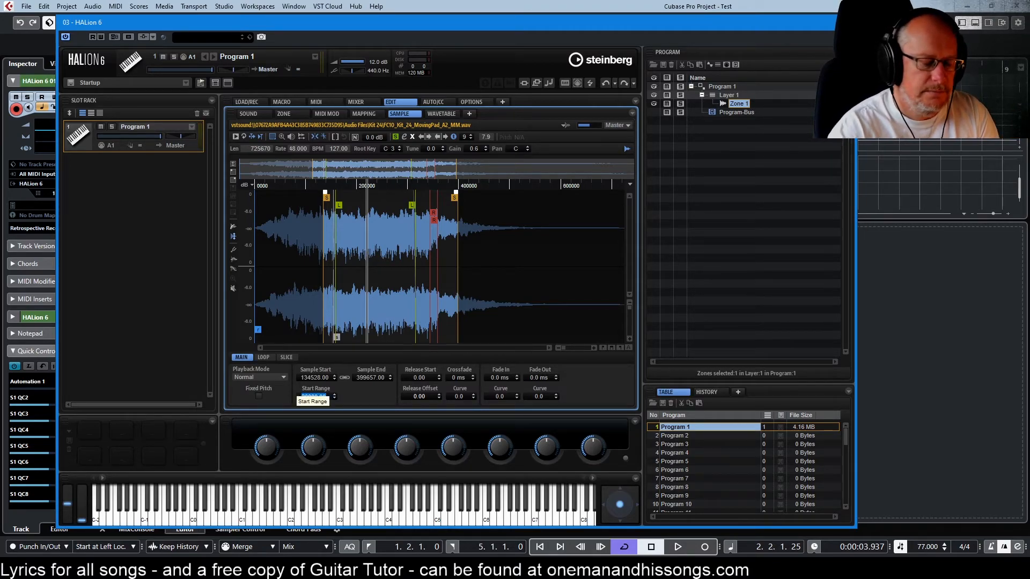
pyautogui.press('Return')
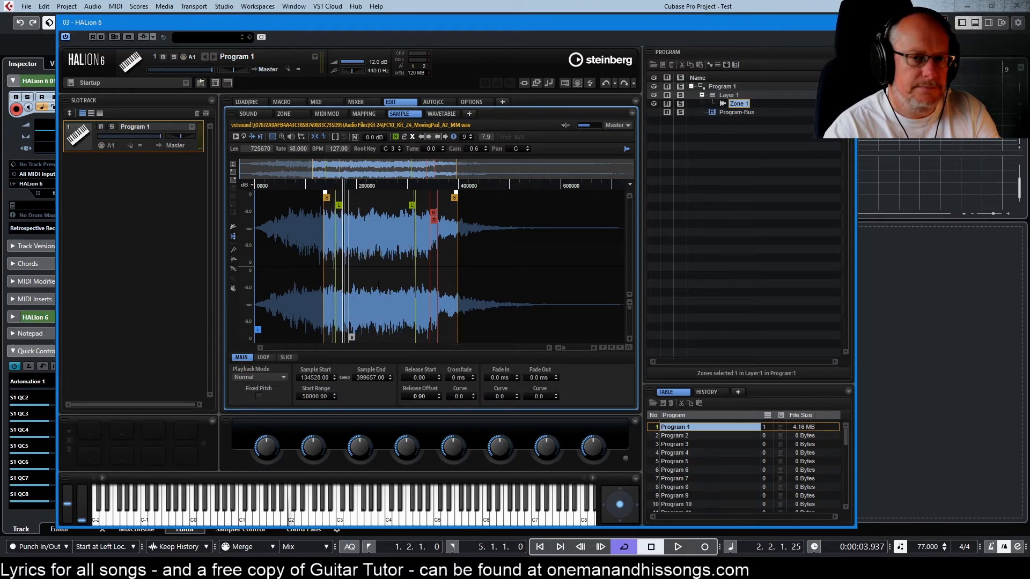
pyautogui.keyDown('ctrl'); pyautogui.click(312, 400); pyautogui.keyUp('ctrl')
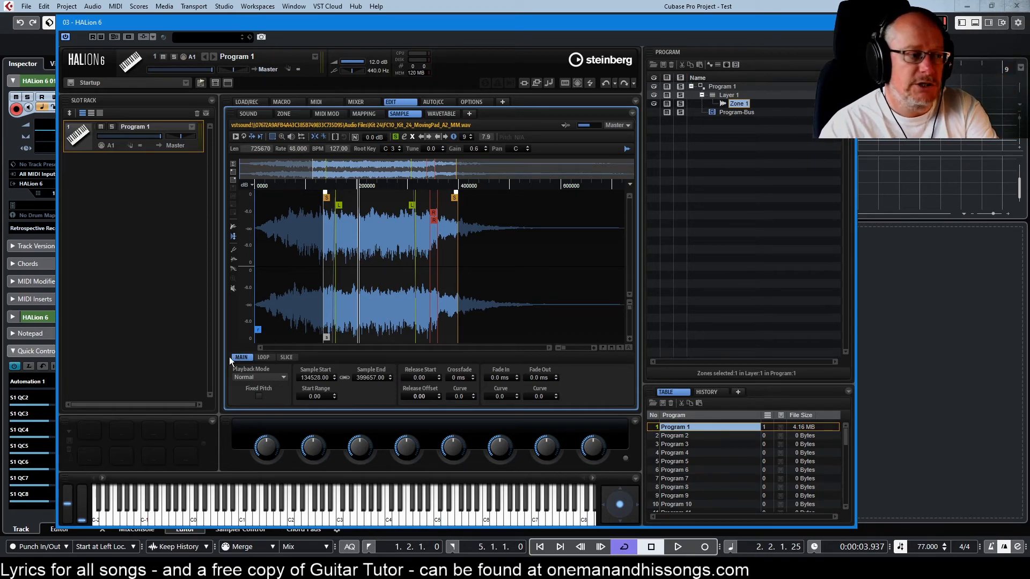
# Set loop set A's sustain loop to Alternate and move its markers to about 204048 and 243994
pyautogui.click(263, 358)
pyautogui.click(294, 378)
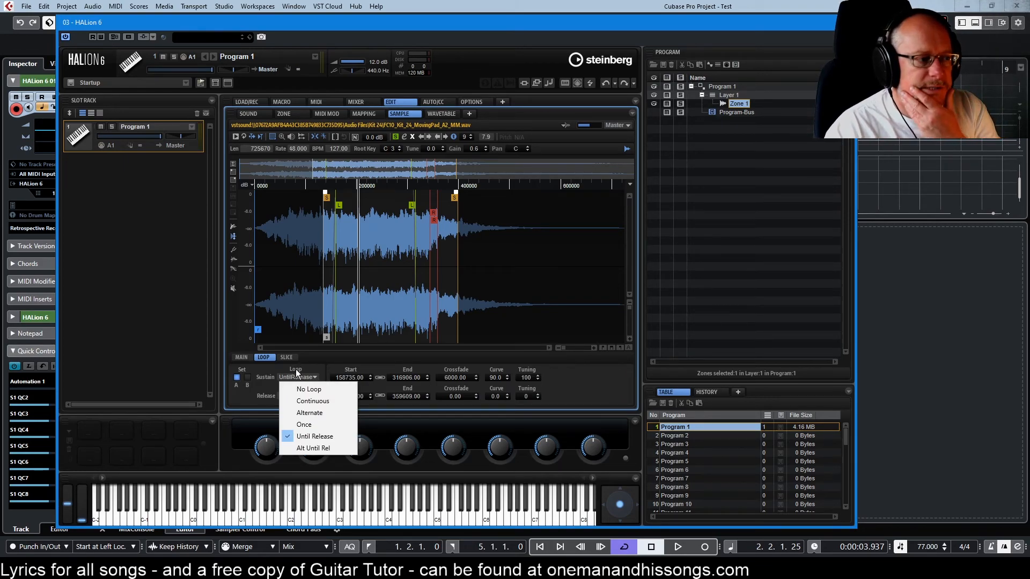
pyautogui.click(314, 413)
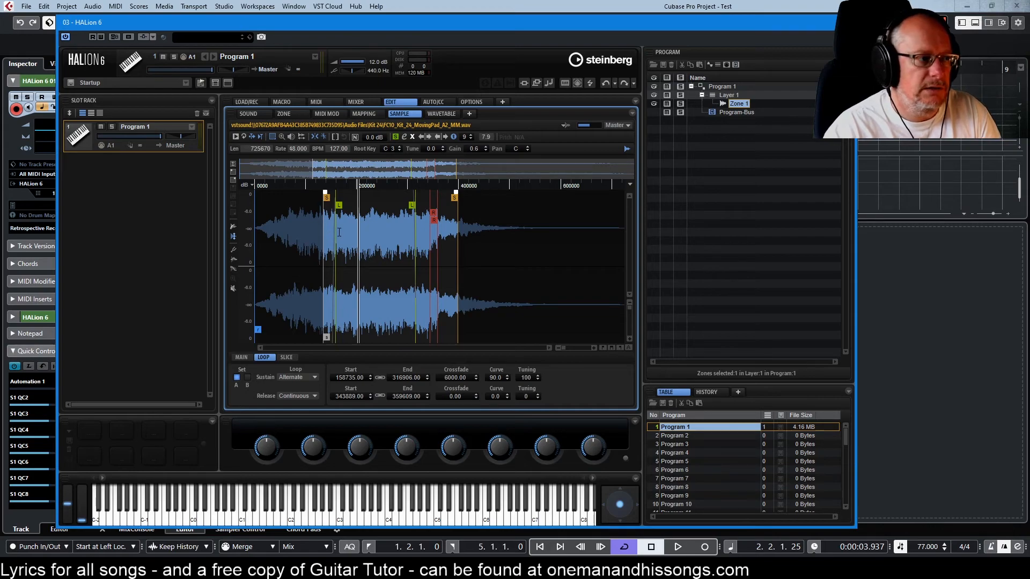
pyautogui.moveTo(339, 205)
pyautogui.mouseDown()
pyautogui.moveTo(413, 210)
pyautogui.moveTo(374, 212)
pyautogui.mouseUp()
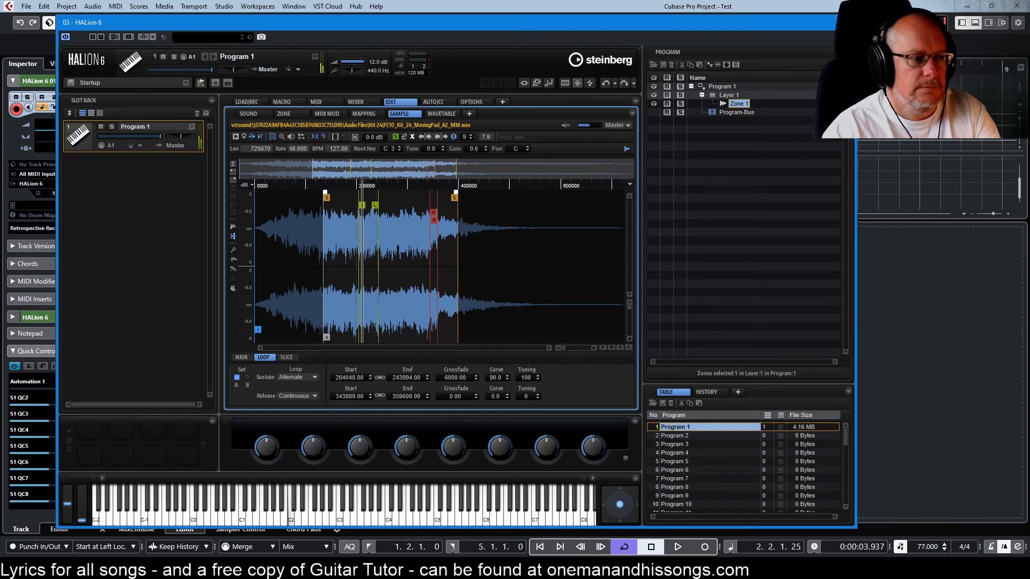
# Set the sustain loop's tuning to 0
pyautogui.doubleClick(529, 378)
pyautogui.write('0')
pyautogui.press('Return')
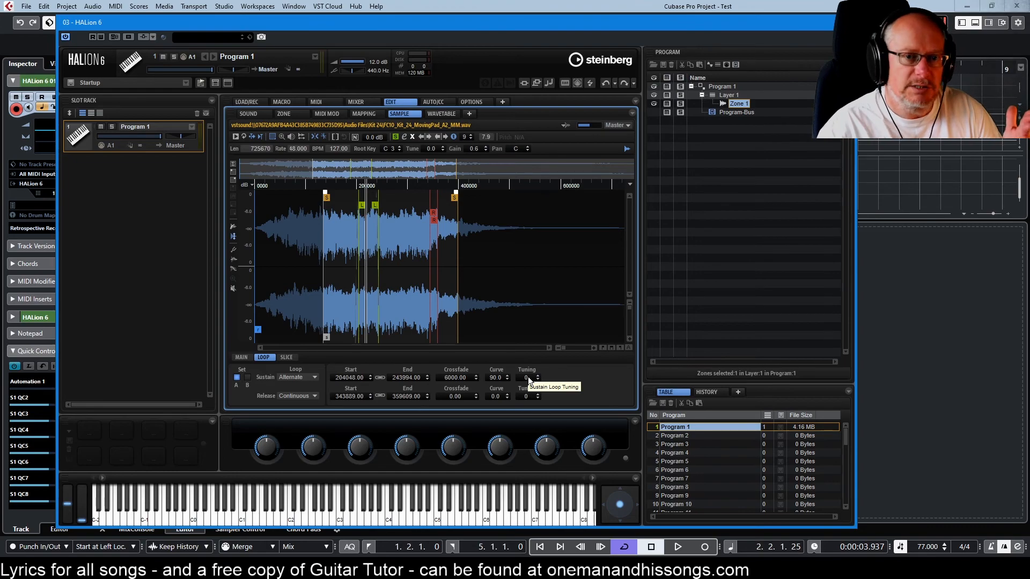
# Set the sustain loop's crossfade to 0 and its loop mode to Once
pyautogui.doubleClick(455, 378)
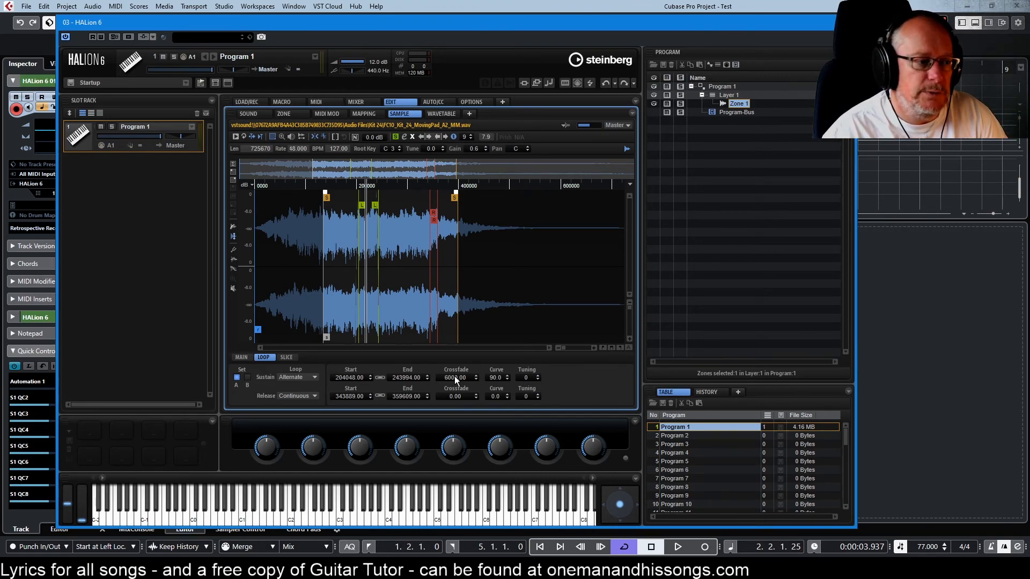
pyautogui.write('0')
pyautogui.press('Return')
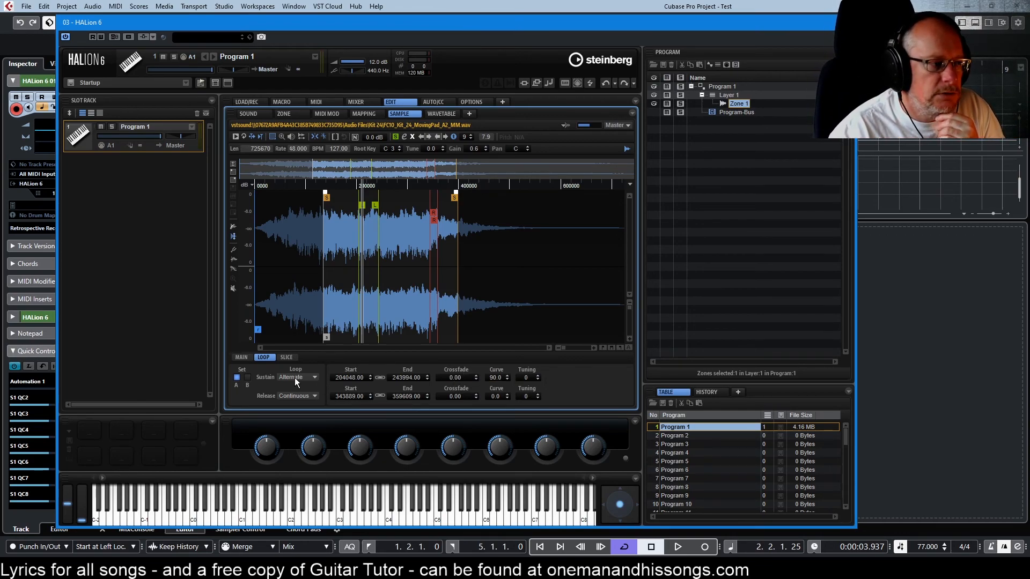
pyautogui.click(295, 377)
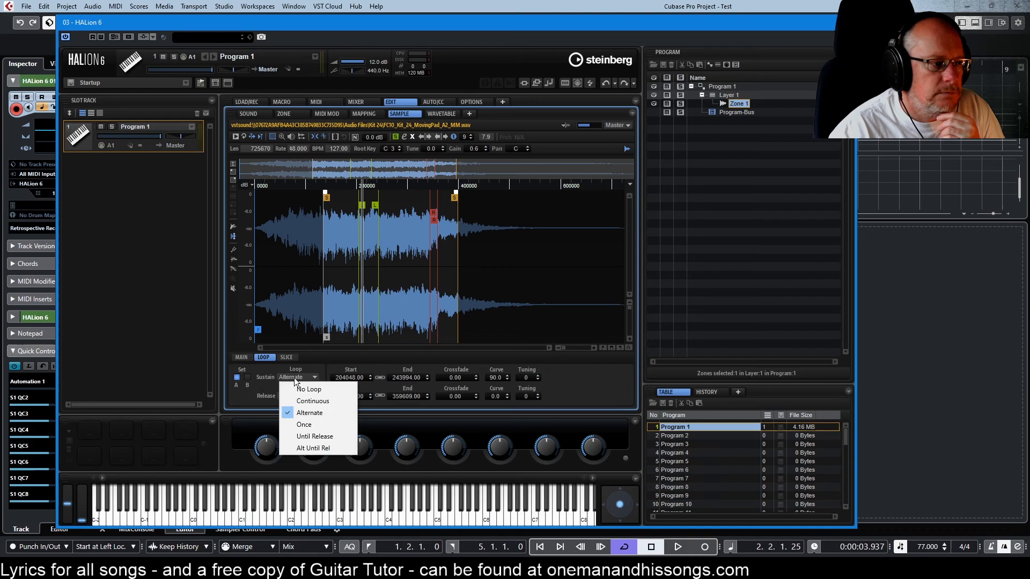
pyautogui.click(299, 425)
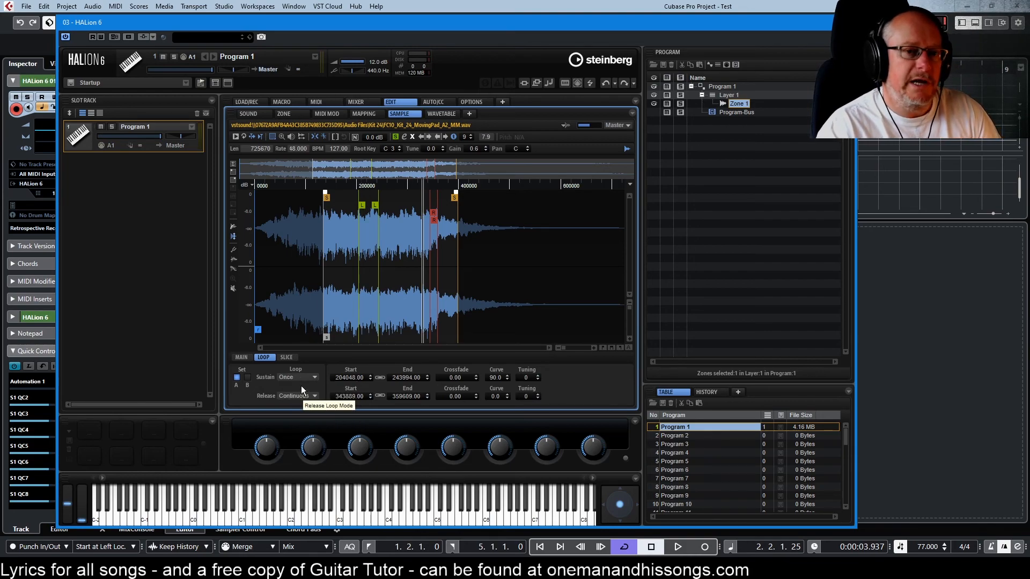